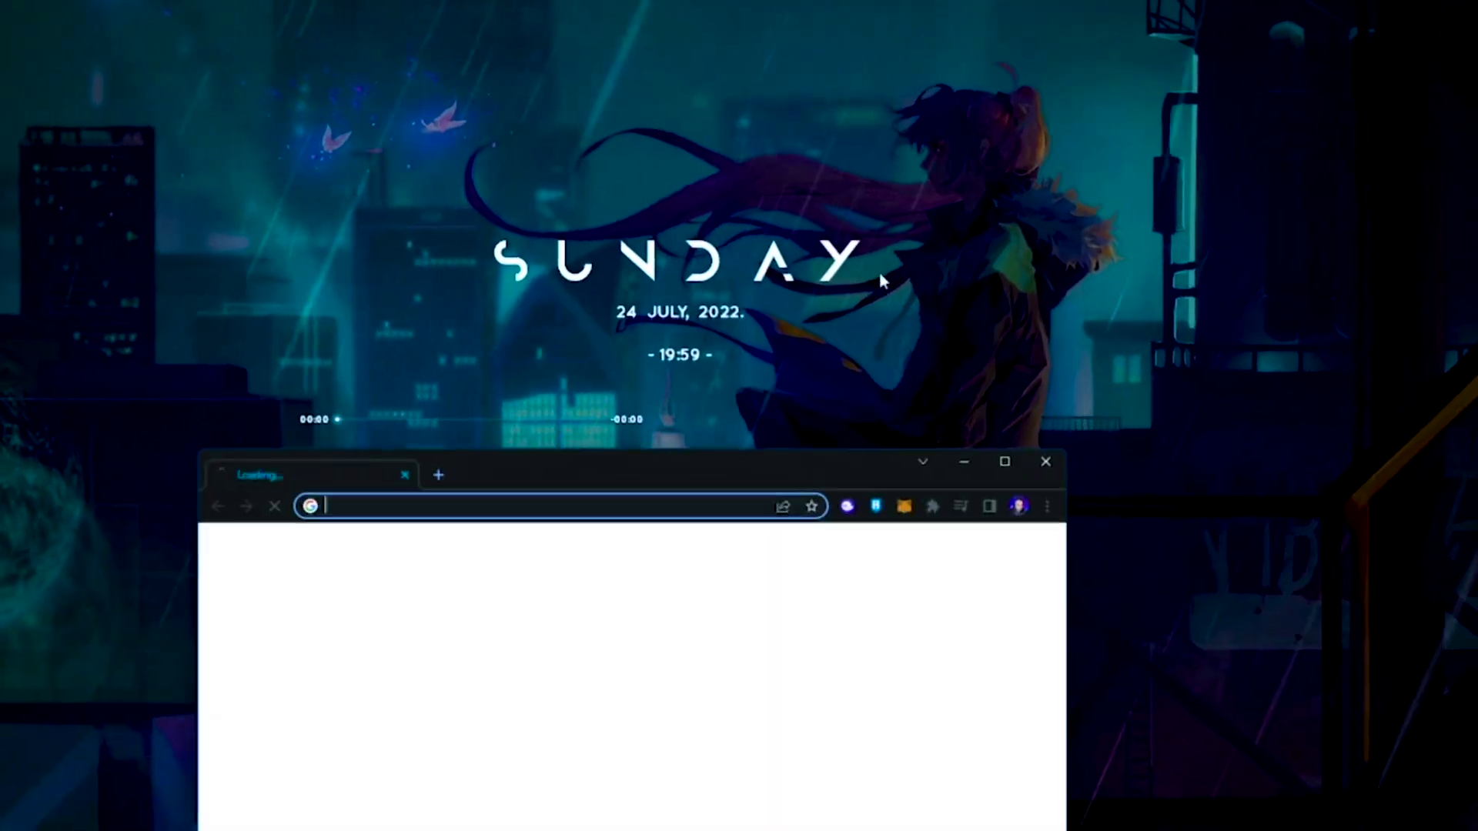
- Search for the nightTab Chrome extension, then load it in a new tab with clock, date and tiles
{"action": "type", "text": "night tab chro"}
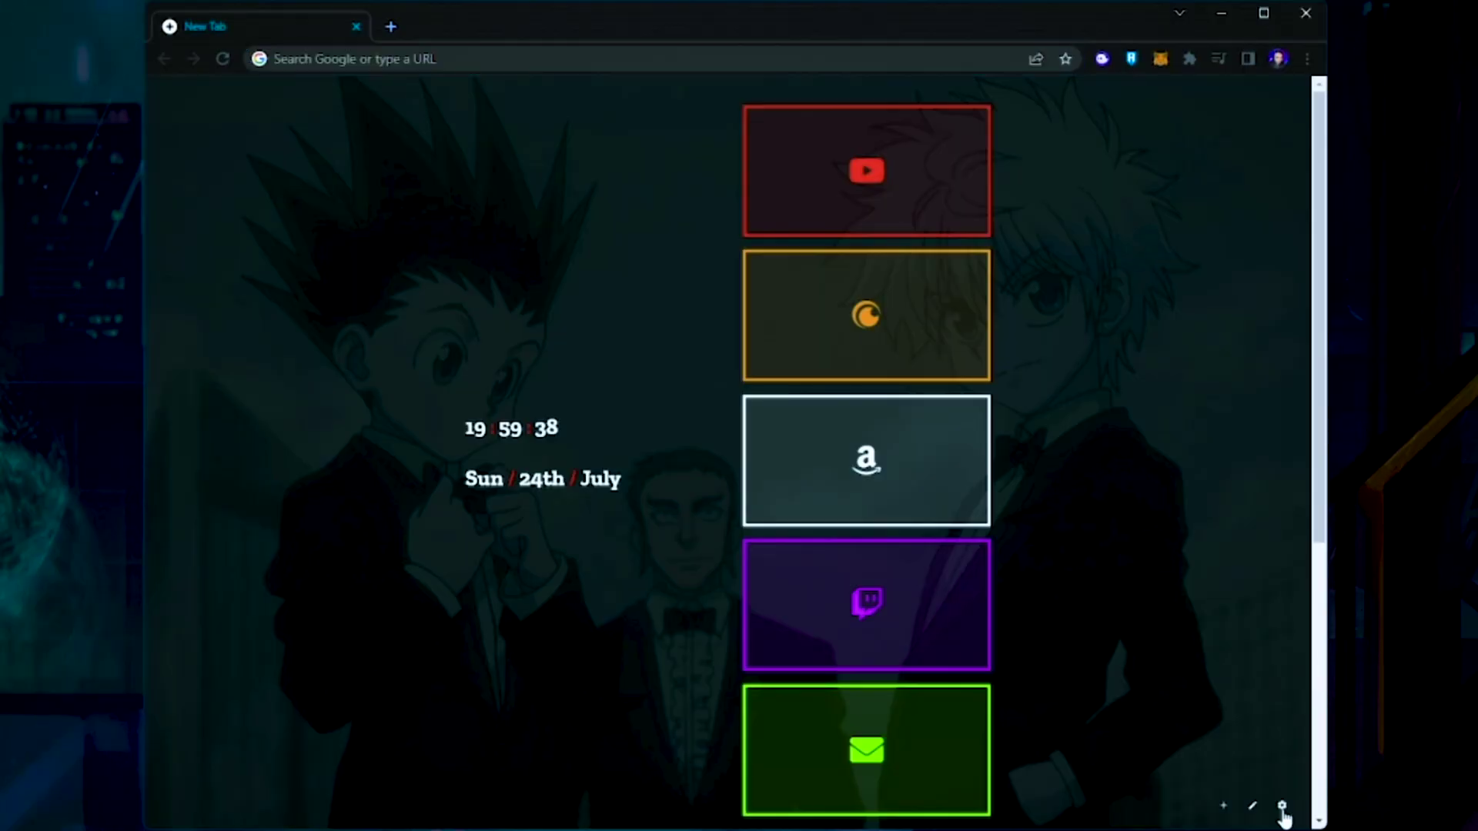
- In nightTab Theme settings, try light mode, revert to dark, and view Colour with primary 190
{"action": "left_click", "coordinate": [1282, 808]}
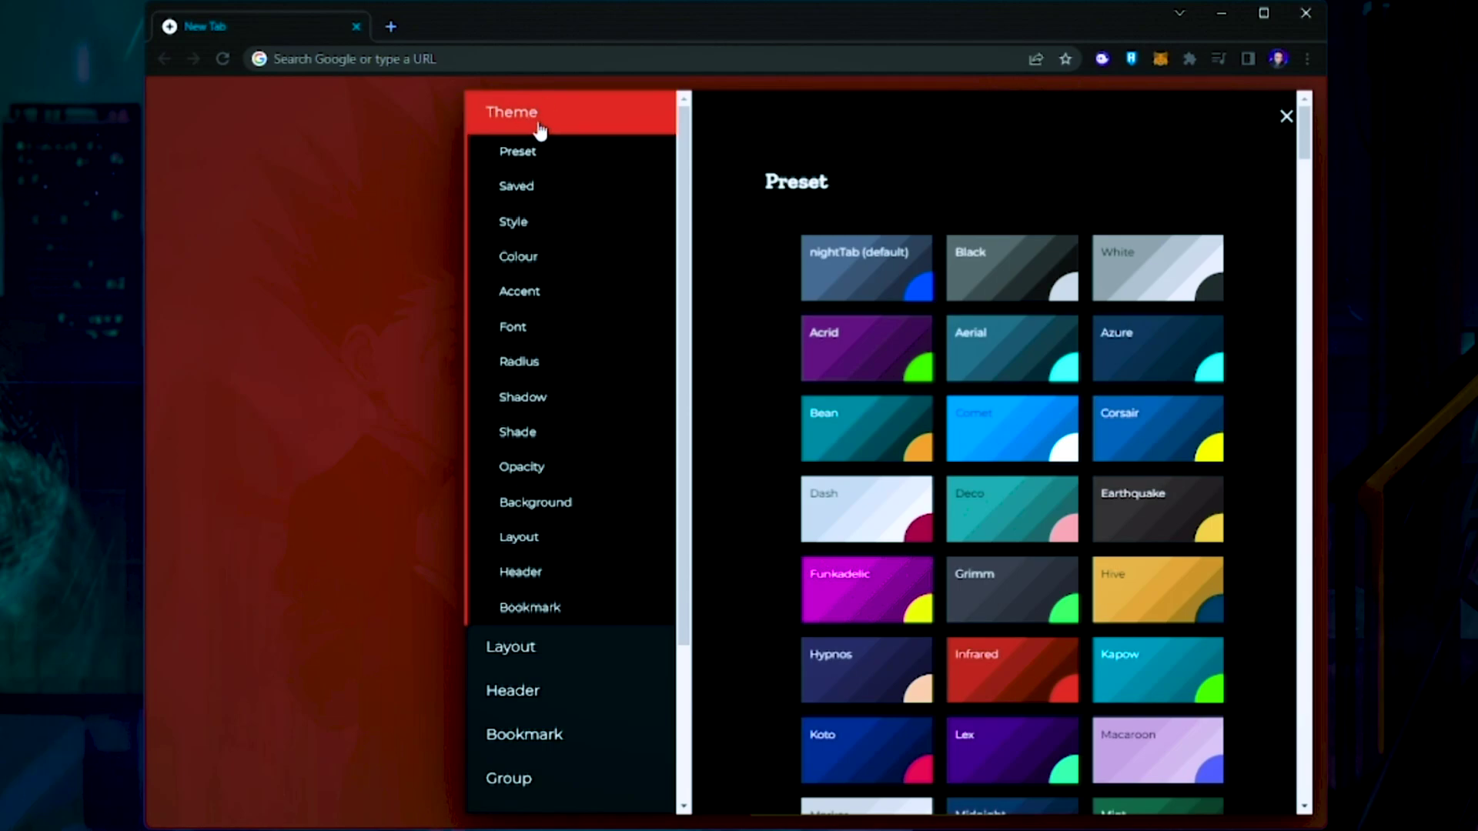
{"action": "left_click", "coordinate": [608, 224]}
{"action": "left_click", "coordinate": [821, 336]}
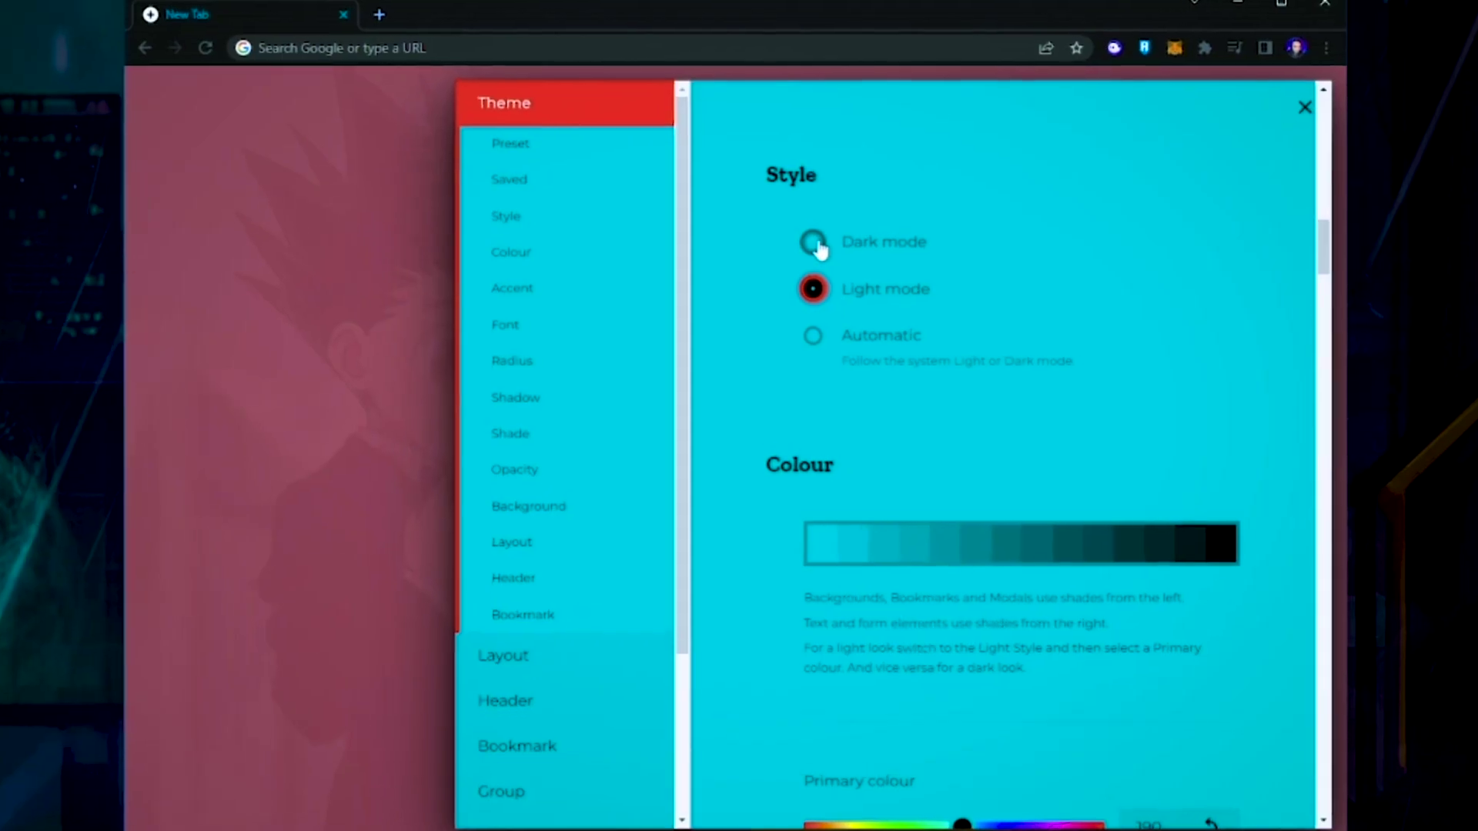
{"action": "left_click", "coordinate": [821, 284]}
{"action": "left_click", "coordinate": [585, 295]}
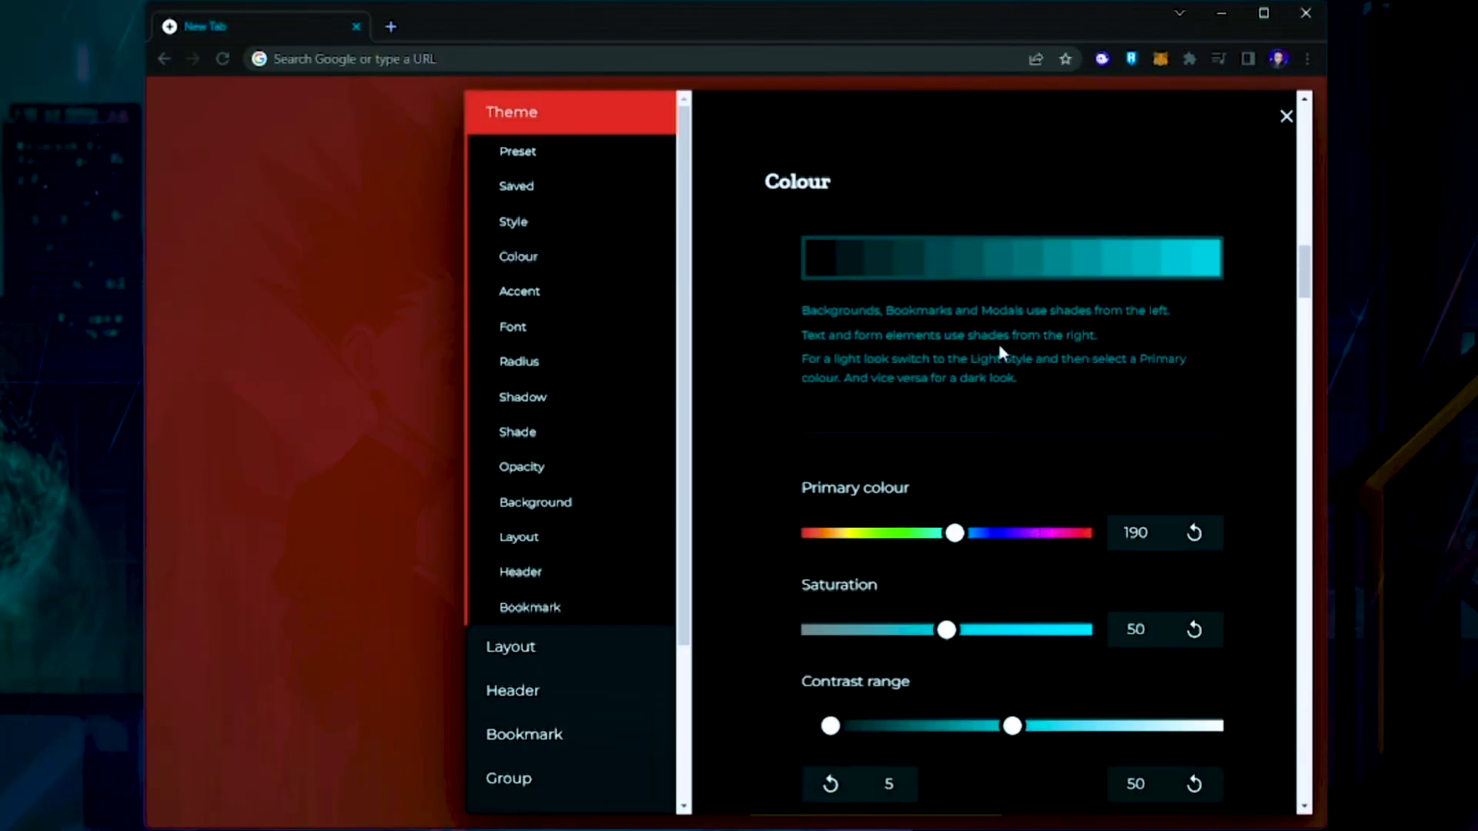
{"action": "scroll", "coordinate": [1077, 408], "scroll_direction": "down", "scroll_amount": 2}
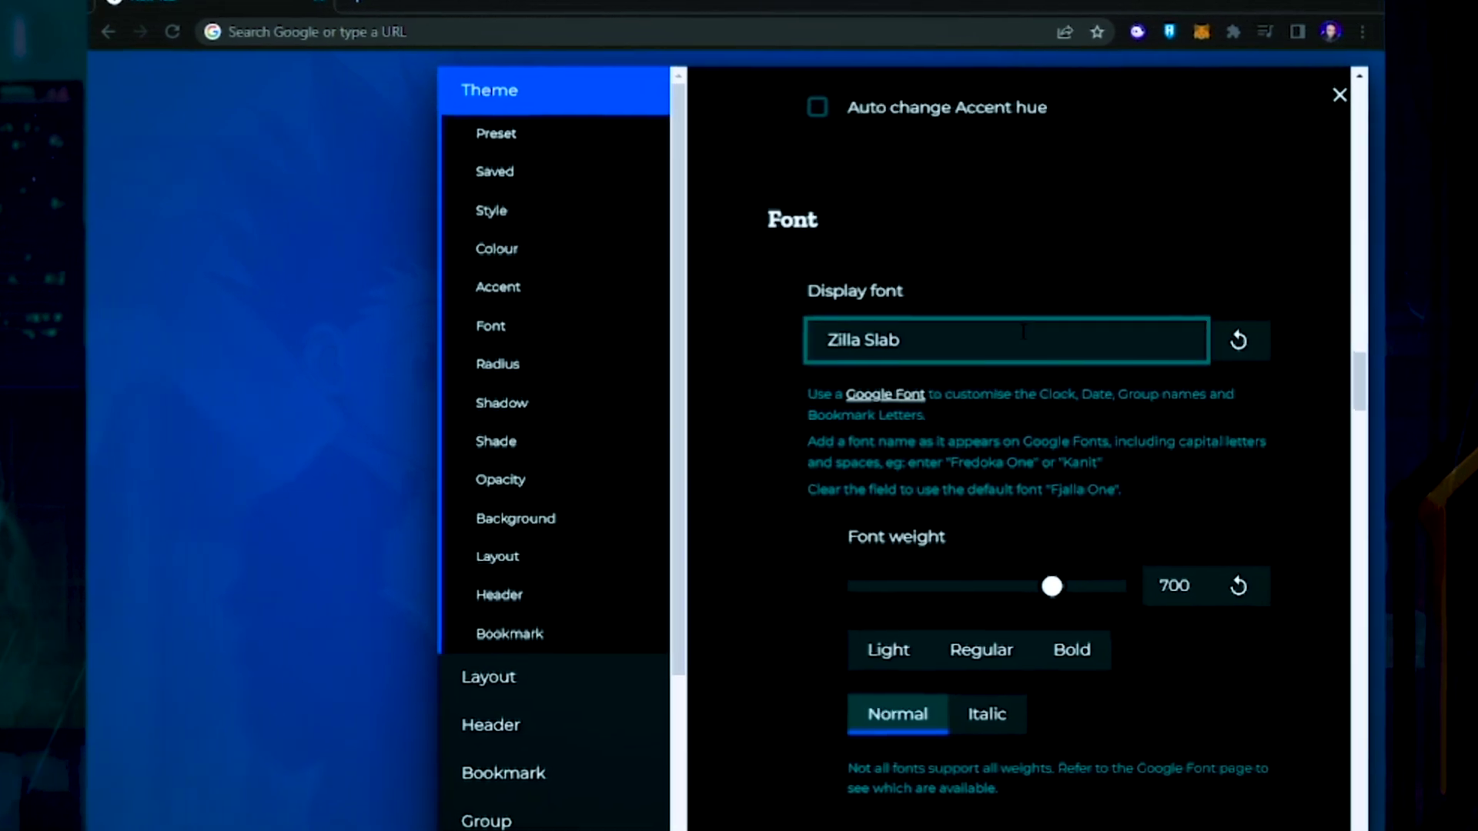
- Set corner radius 0, shadow size 200, shade opacity 50, shade blur 0 and toolbar opacity 0
{"action": "scroll", "coordinate": [1016, 462], "scroll_direction": "down", "scroll_amount": 7}
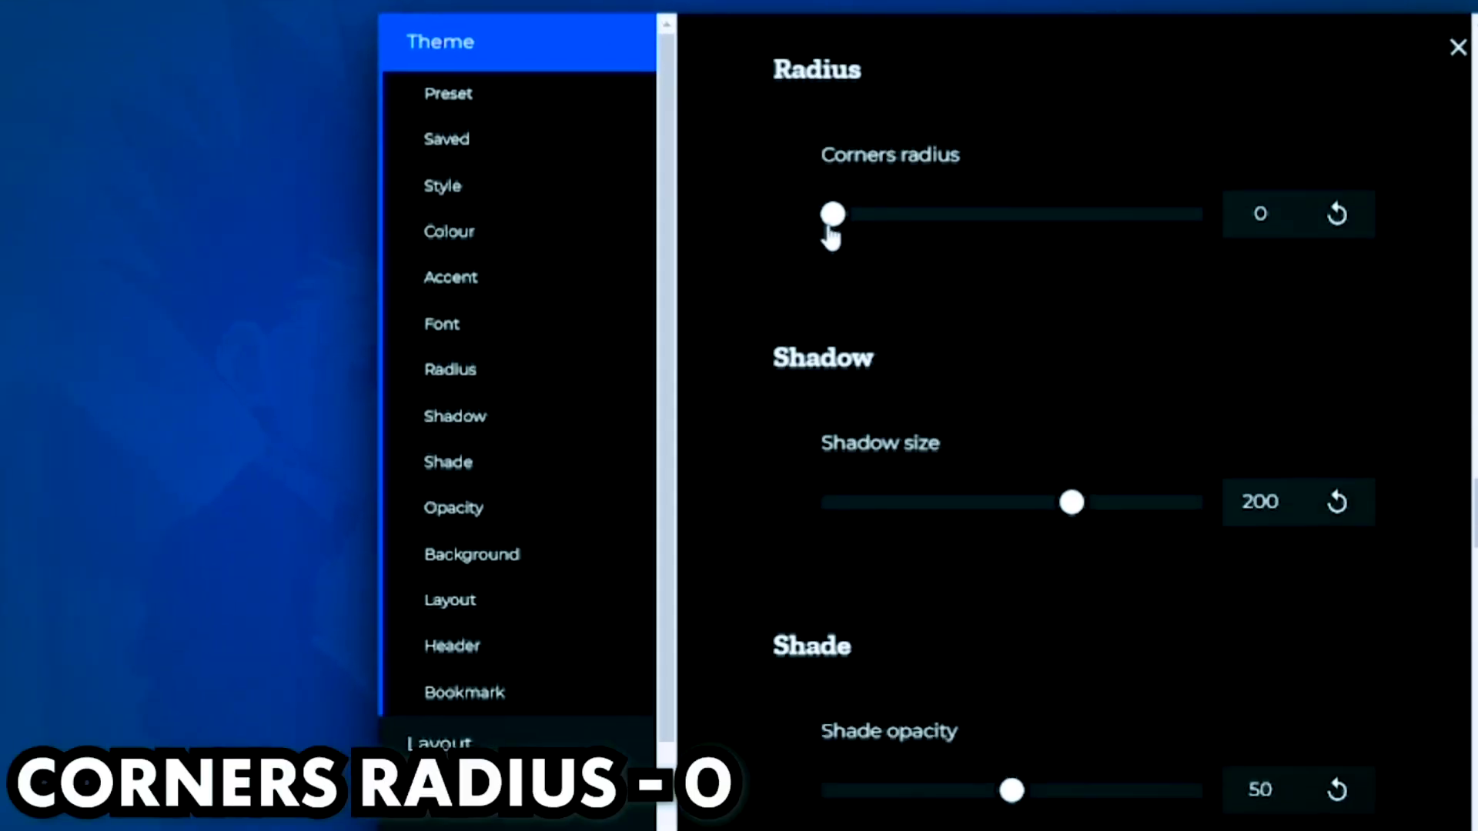
{"action": "scroll", "coordinate": [1031, 366], "scroll_direction": "down", "scroll_amount": 5}
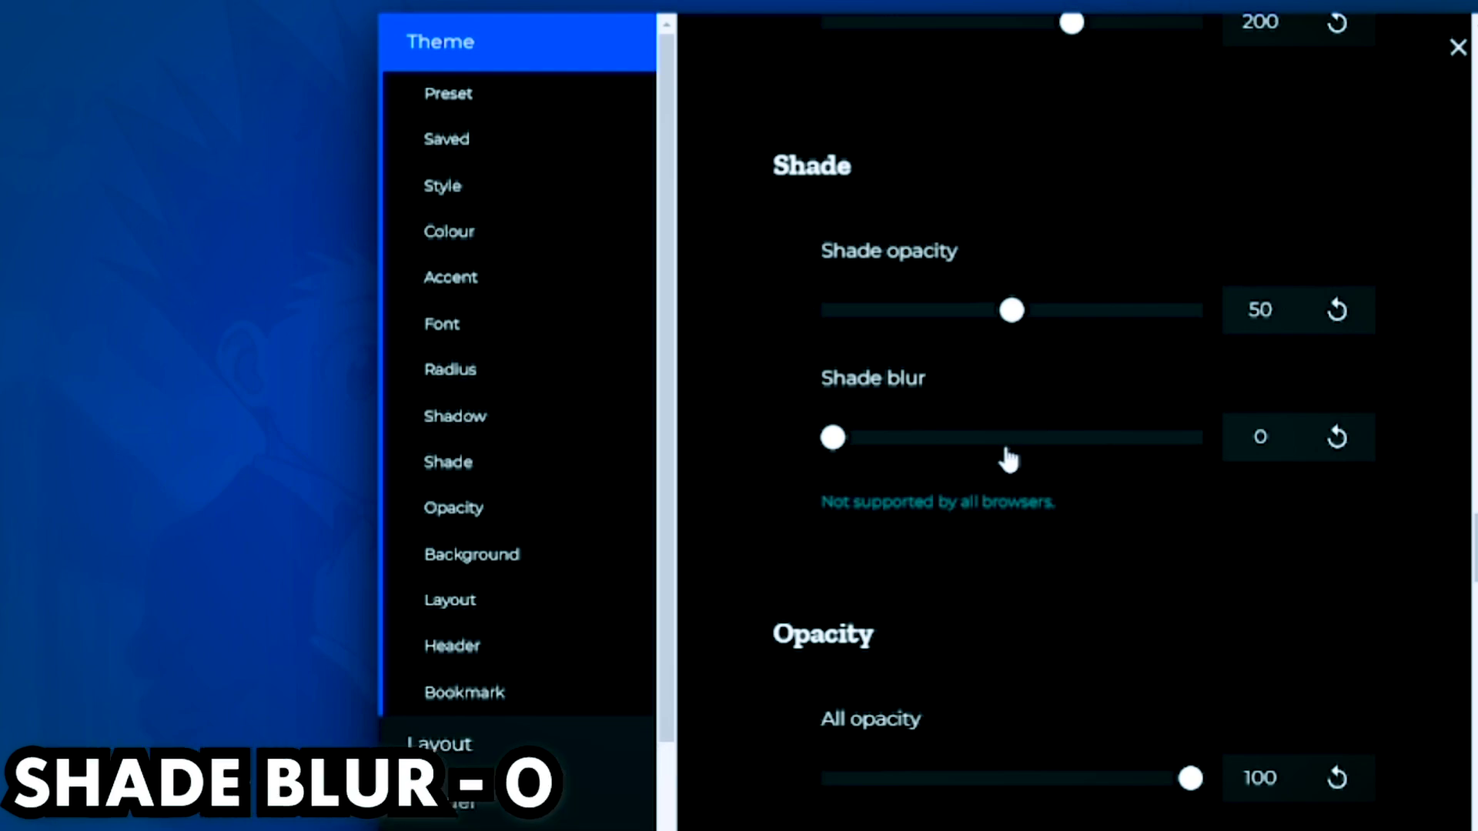
{"action": "scroll", "coordinate": [1008, 458], "scroll_direction": "down", "scroll_amount": 5}
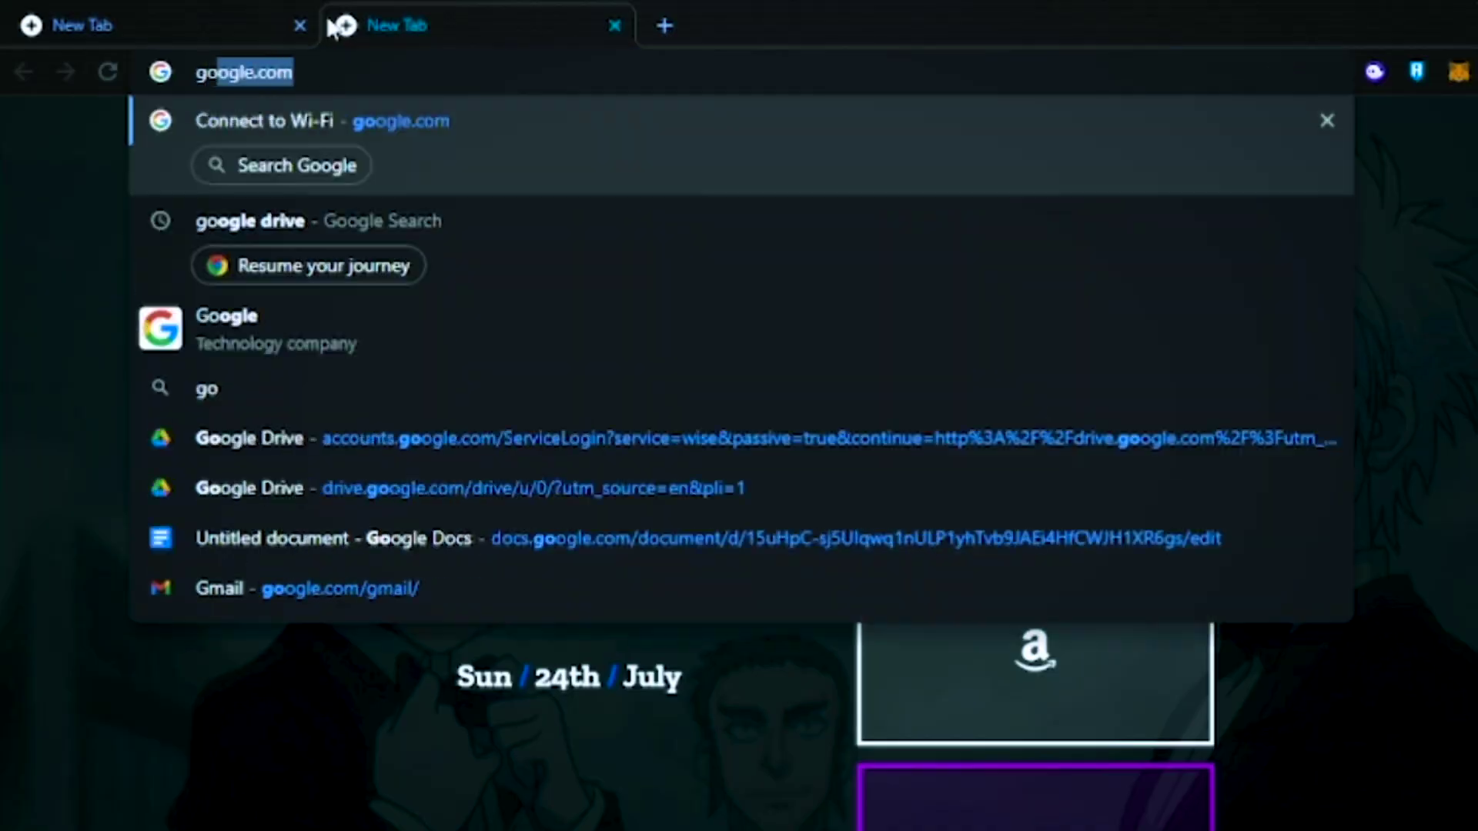
- Image-search 'gon and killua suits', open the wallpaperflare wallpaper alone and copy its image address
{"action": "type", "text": "n and killua suitgs"}
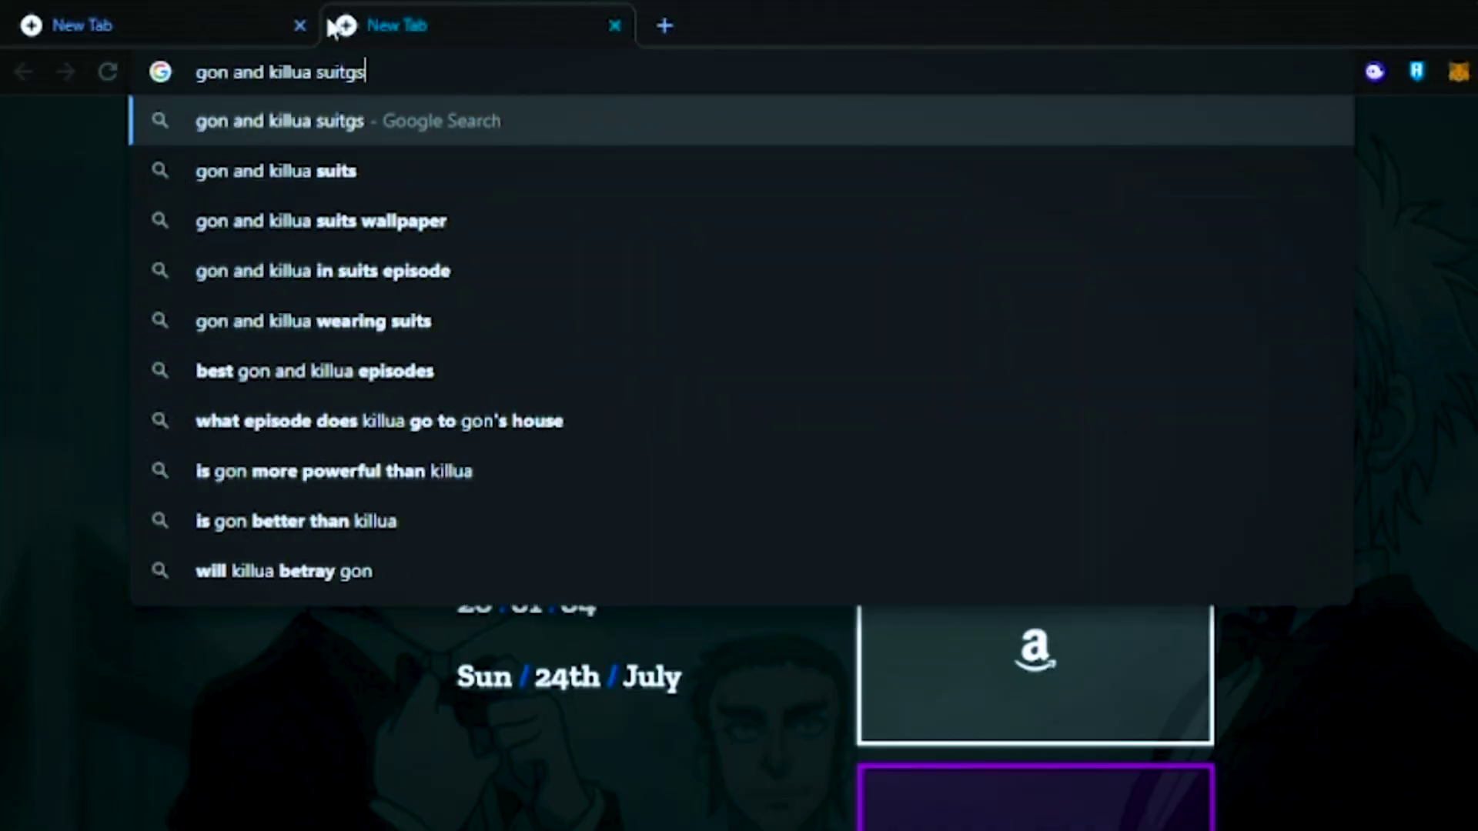
{"action": "key", "text": "Return"}
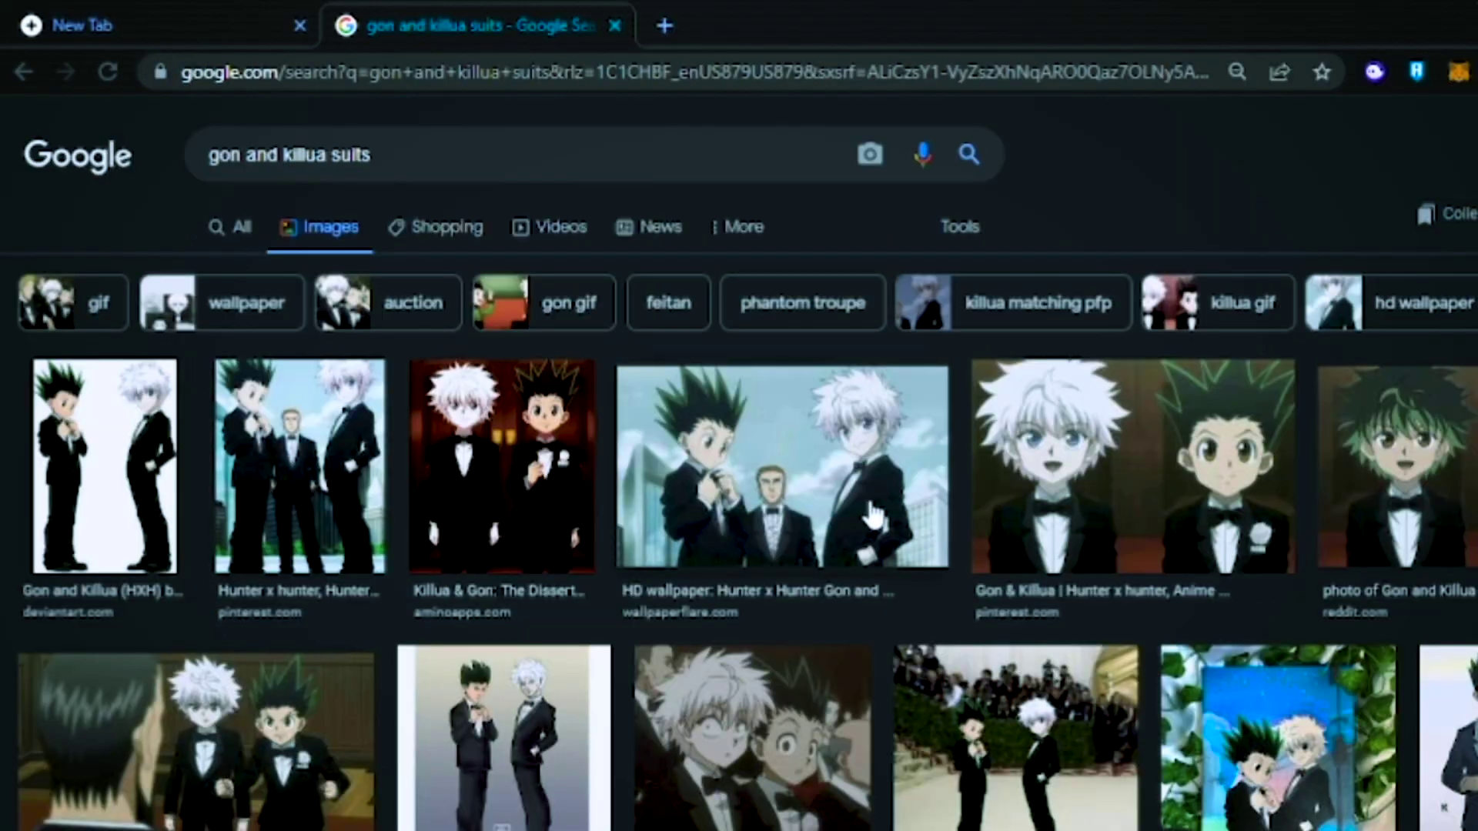
{"action": "left_click", "coordinate": [872, 514]}
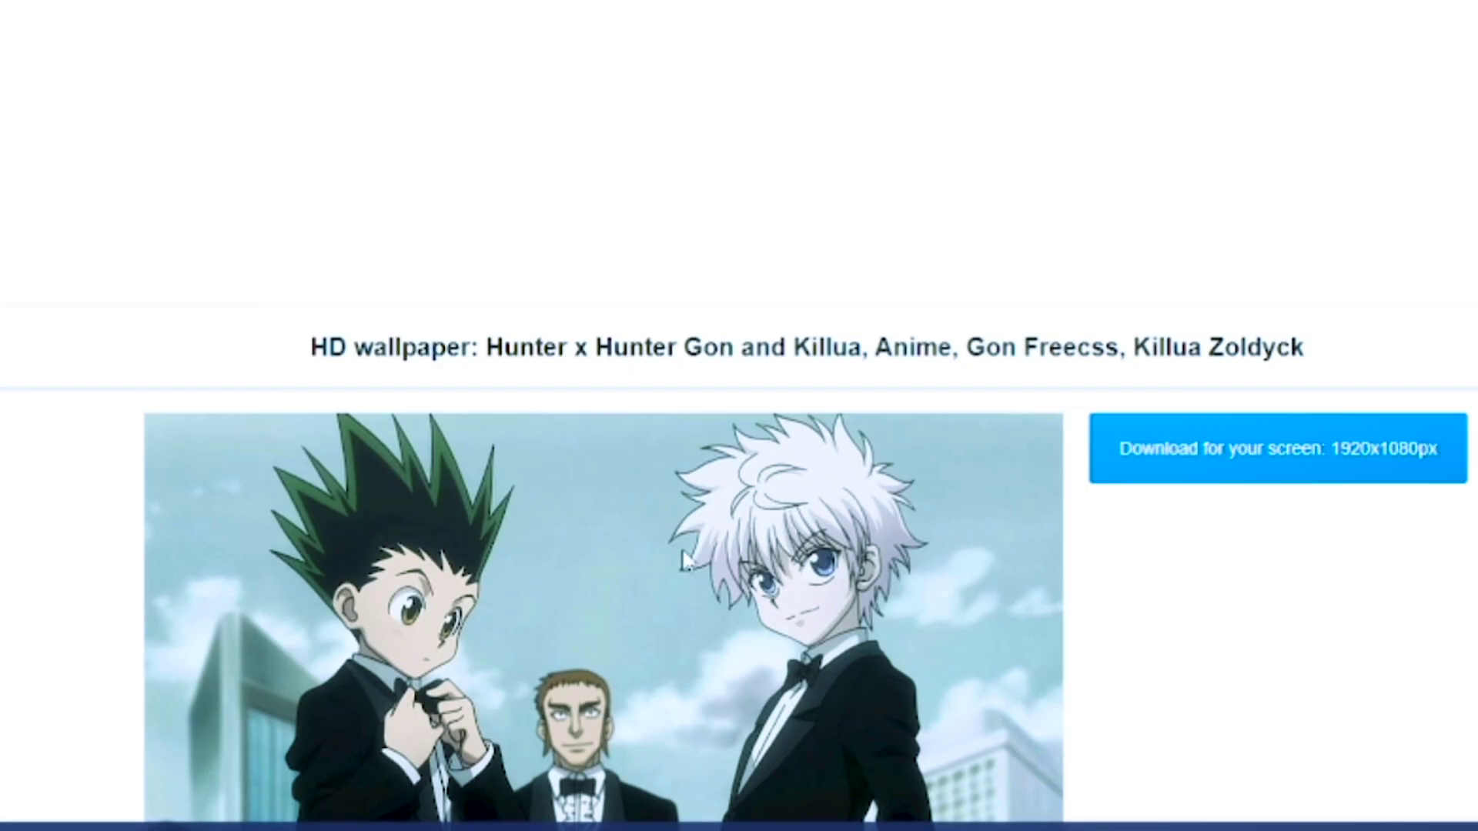
{"action": "right_click", "coordinate": [682, 548]}
{"action": "left_click", "coordinate": [719, 569]}
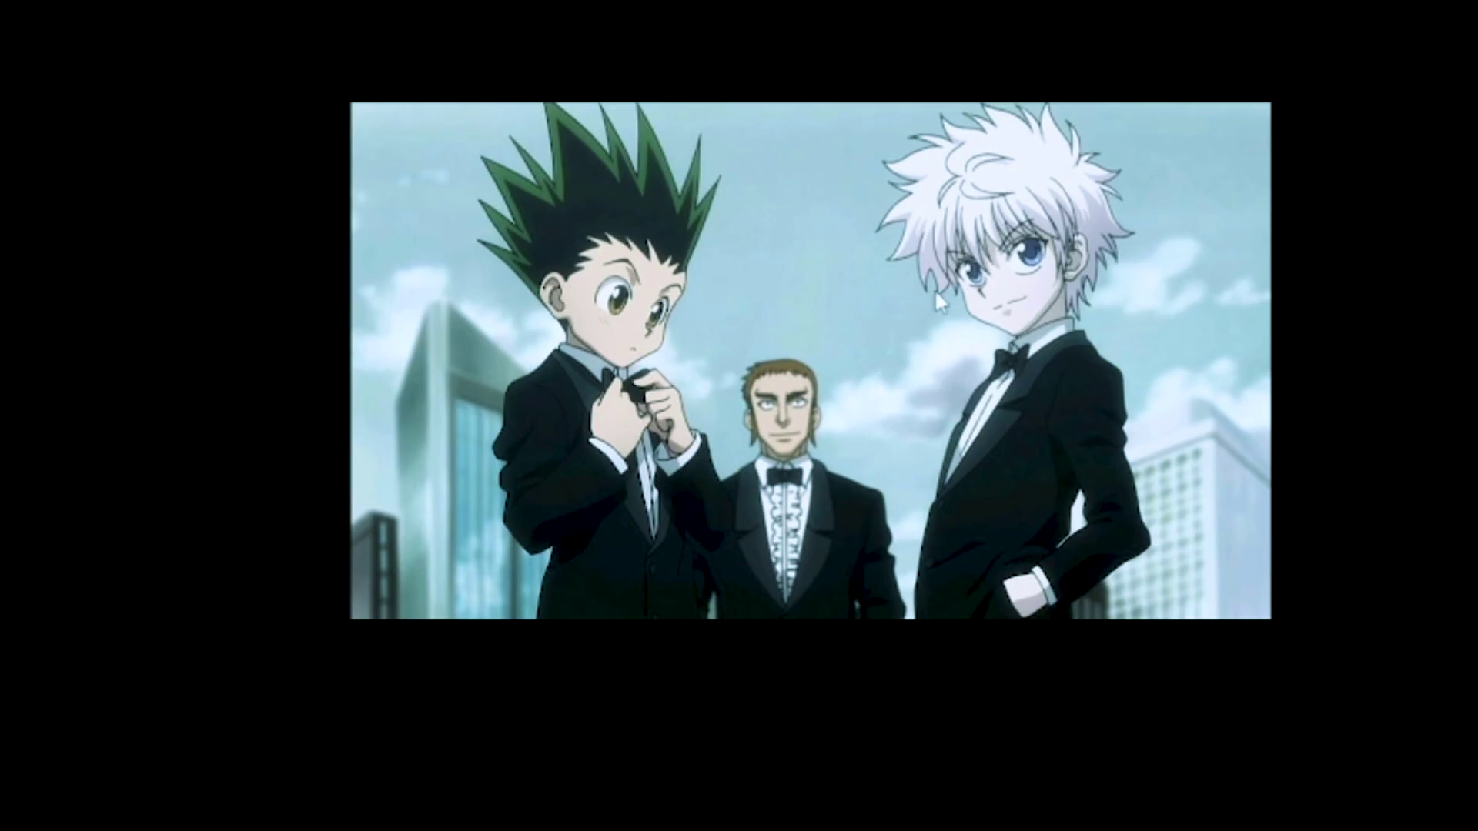
{"action": "right_click", "coordinate": [917, 298]}
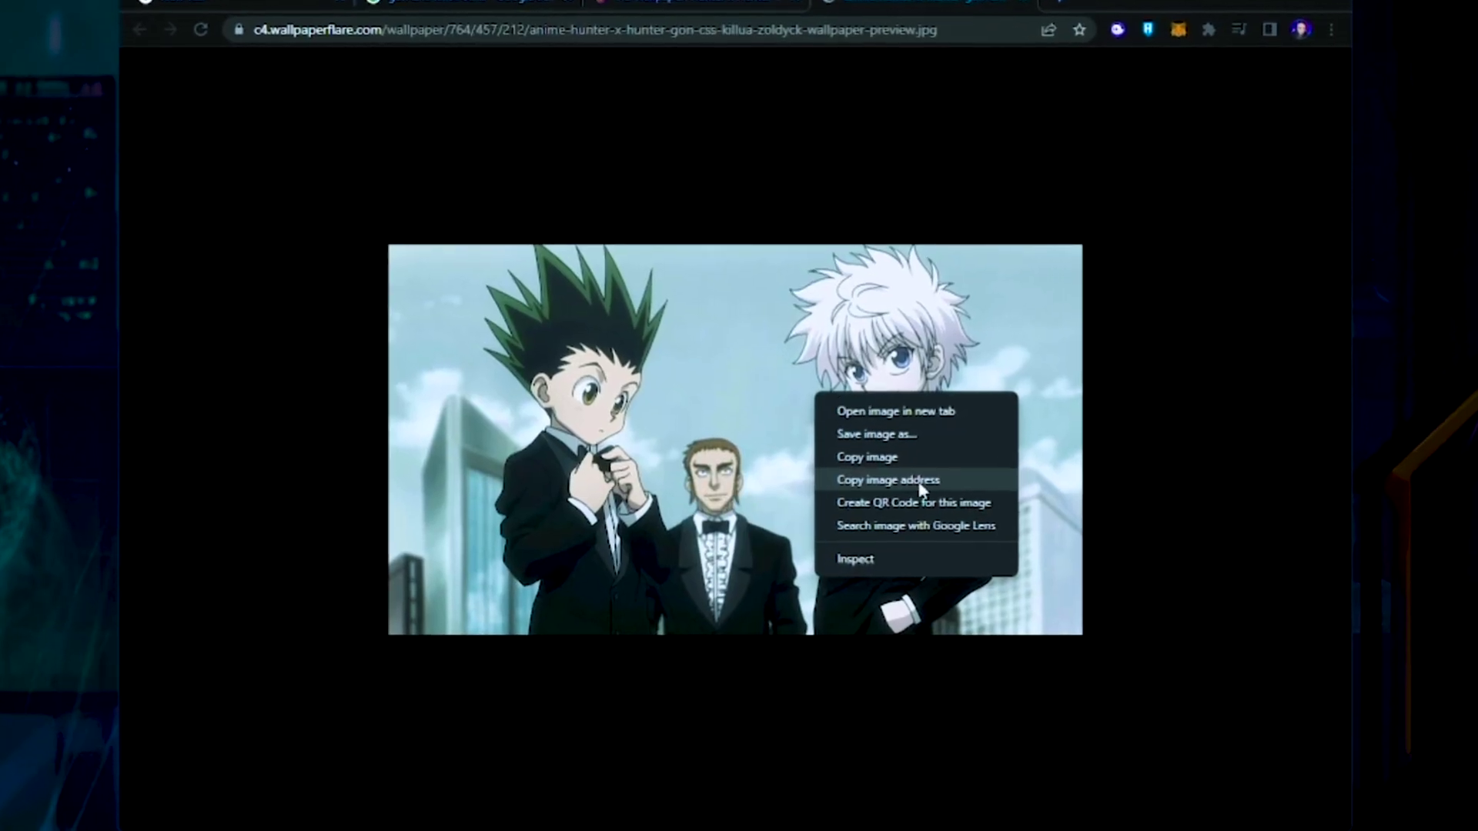
{"action": "left_click", "coordinate": [921, 475]}
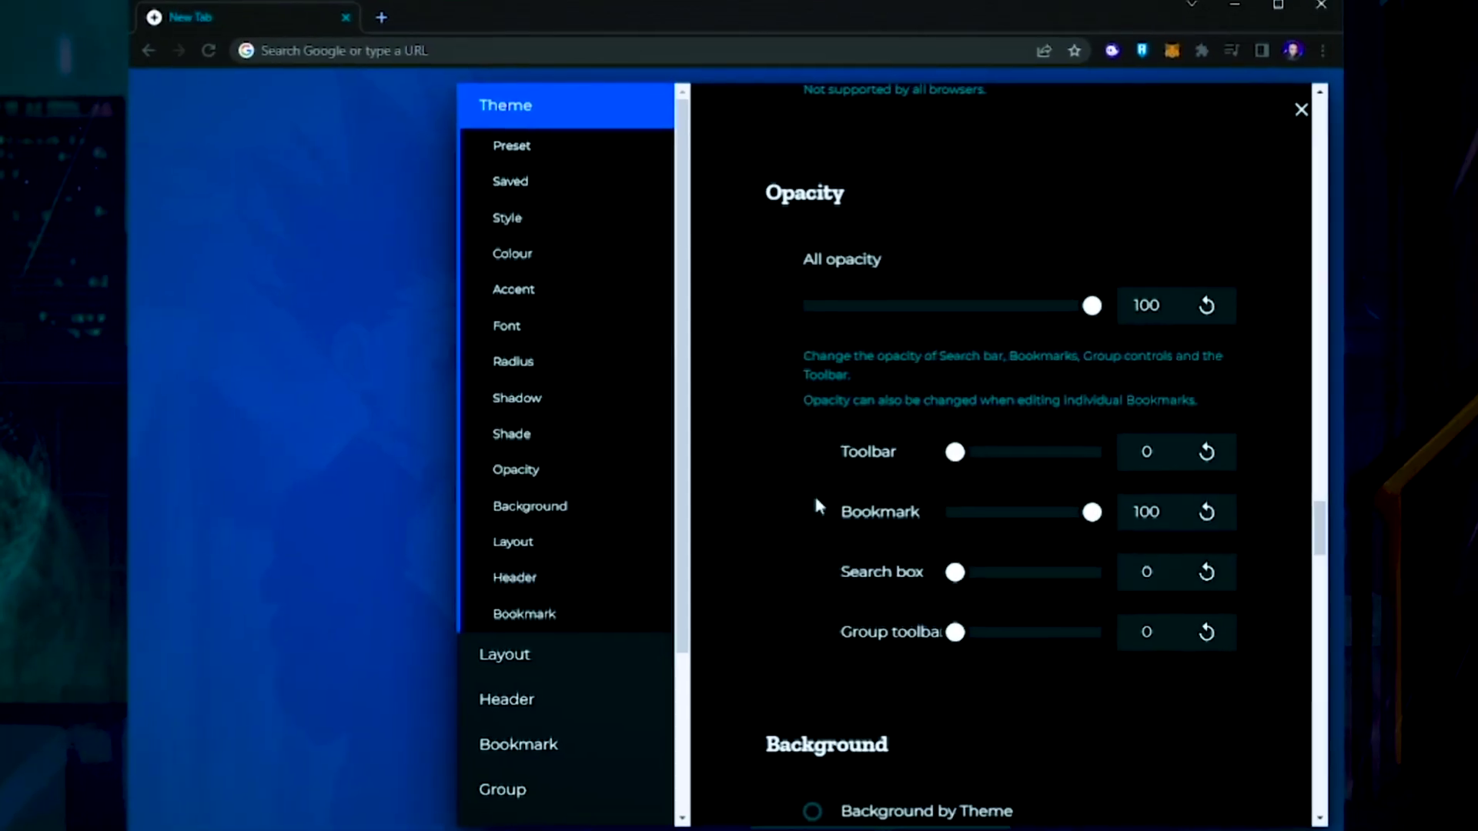
- Replace nightTab's background image URL with the copied Gon and Killua wallpaper address
{"action": "scroll", "coordinate": [831, 523], "scroll_direction": "up", "scroll_amount": 1}
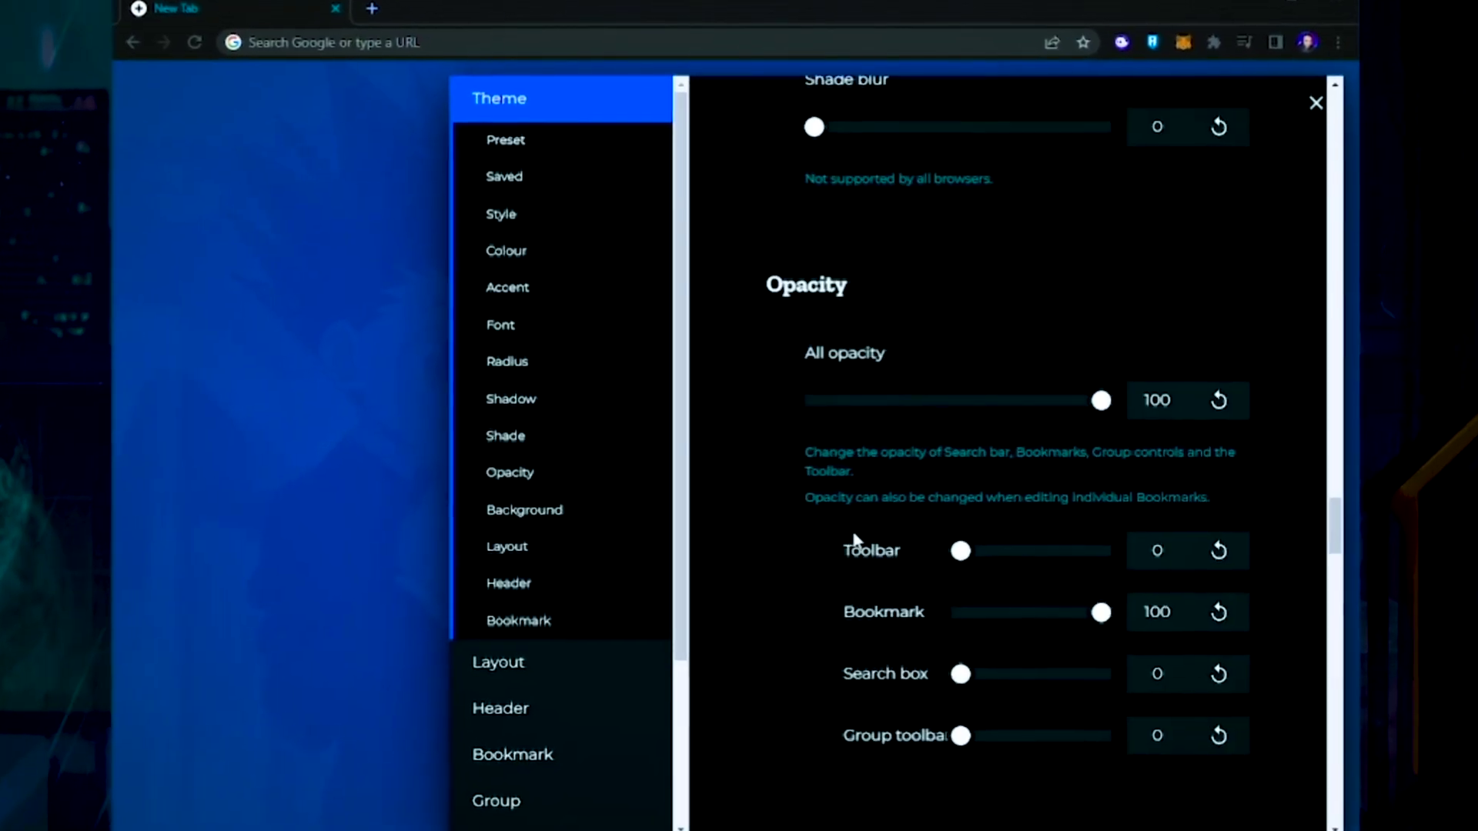
{"action": "scroll", "coordinate": [852, 538], "scroll_direction": "down", "scroll_amount": 10}
{"action": "left_click", "coordinate": [1091, 511]}
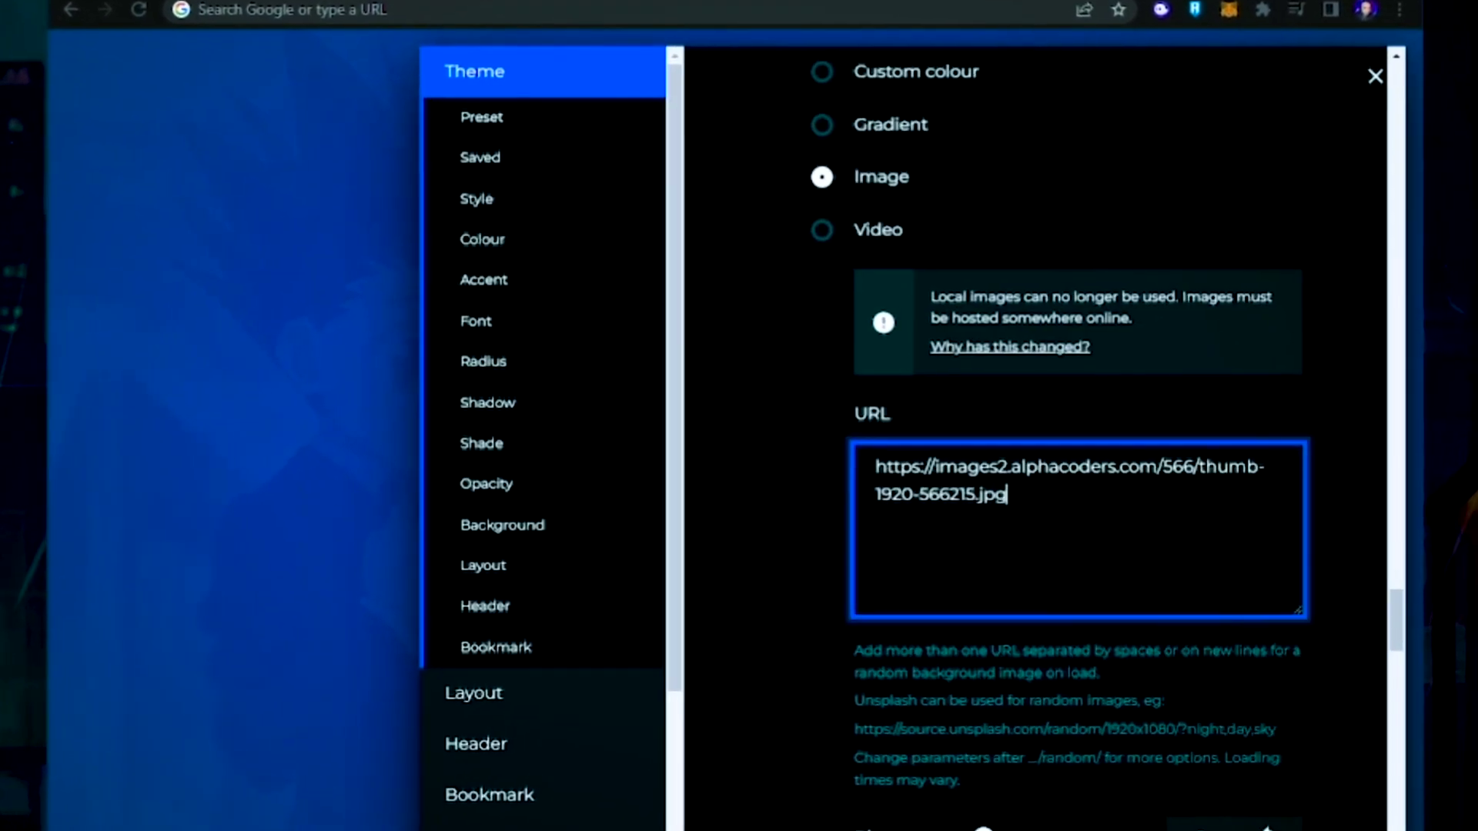
{"action": "key", "text": "ctrl+a"}
{"action": "right_click", "coordinate": [966, 489]}
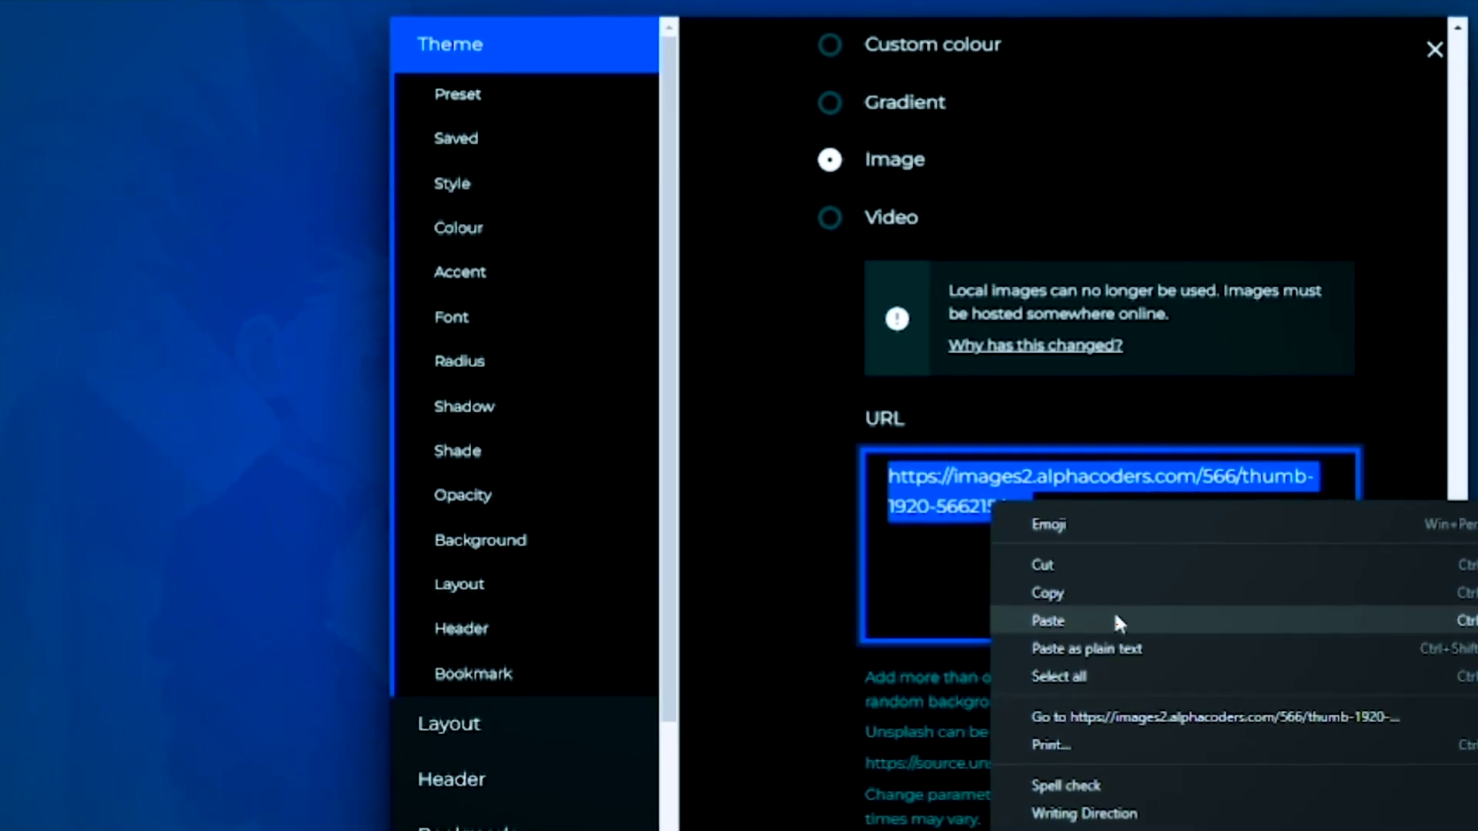
{"action": "left_click", "coordinate": [1116, 620]}
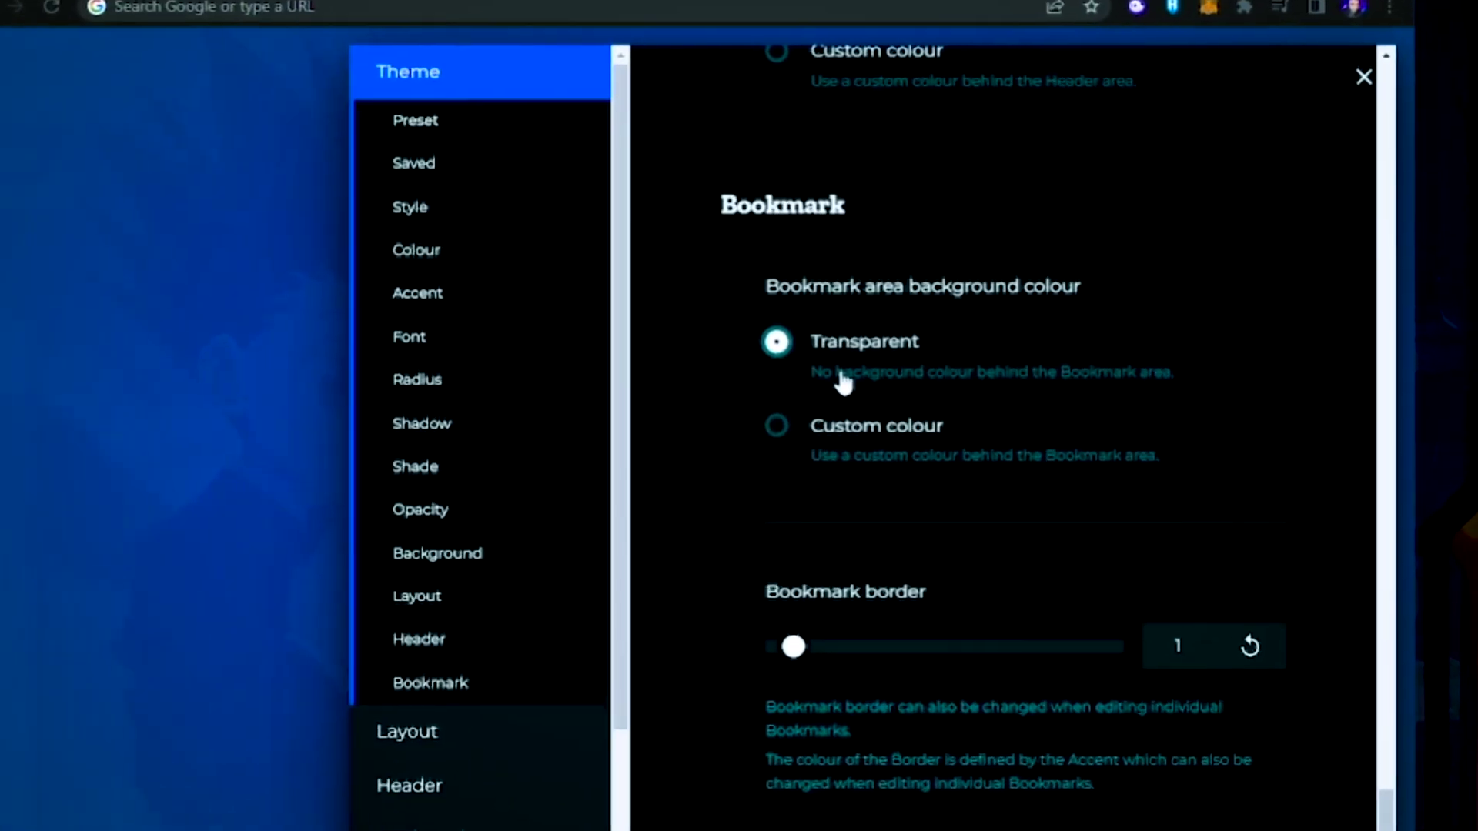
- Set the bookmark border thickness to 1
{"action": "left_click", "coordinate": [1136, 395]}
{"action": "type", "text": "1"}
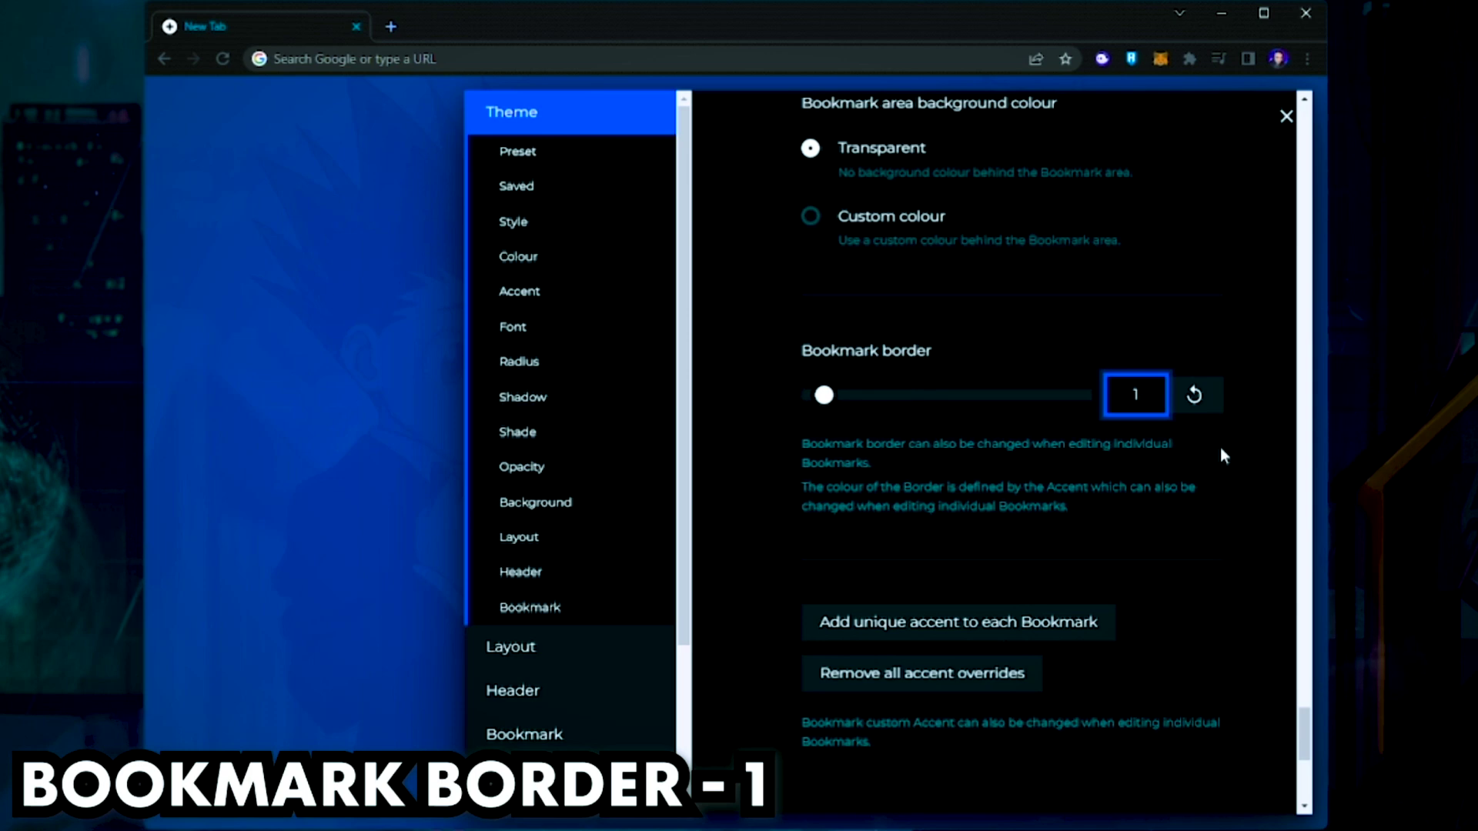
{"action": "scroll", "coordinate": [1155, 484], "scroll_direction": "down", "scroll_amount": 2}
{"action": "scroll", "coordinate": [1155, 484], "scroll_direction": "down", "scroll_amount": 1}
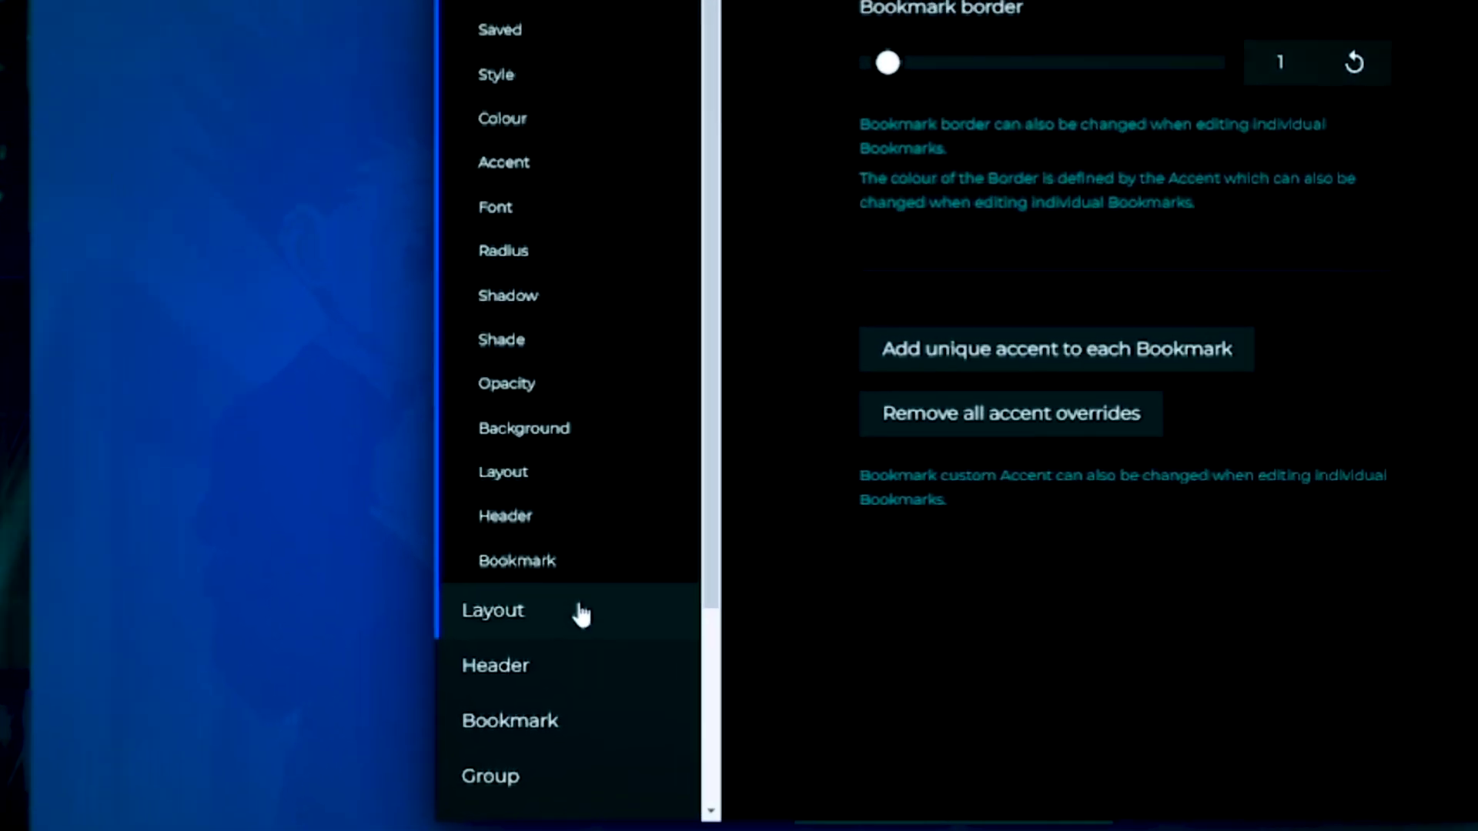
- Review Layout width and alignment and Header clock and date options, then open Bookmark settings
{"action": "left_click", "coordinate": [583, 558]}
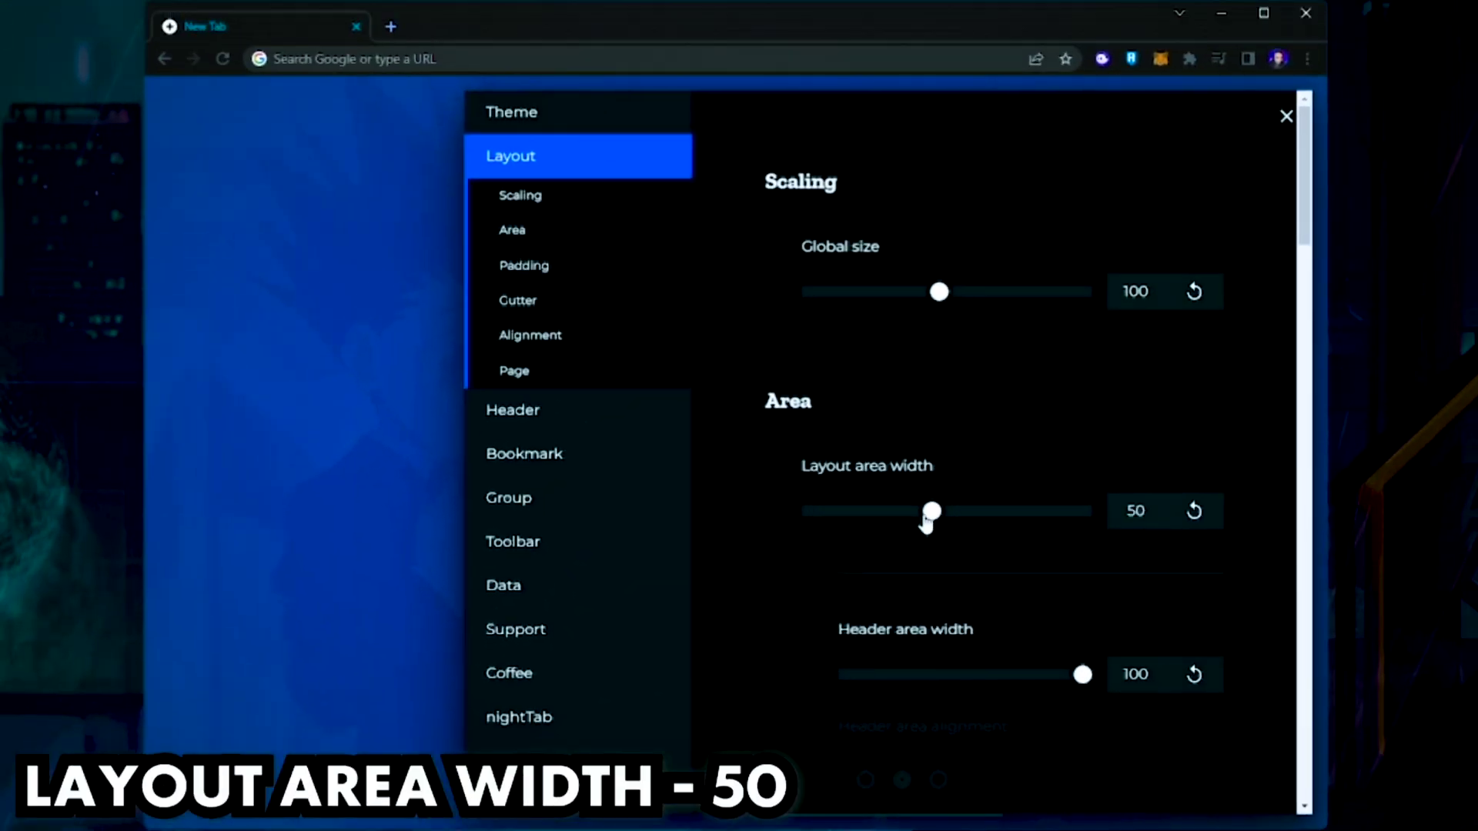
{"action": "left_click", "coordinate": [531, 335]}
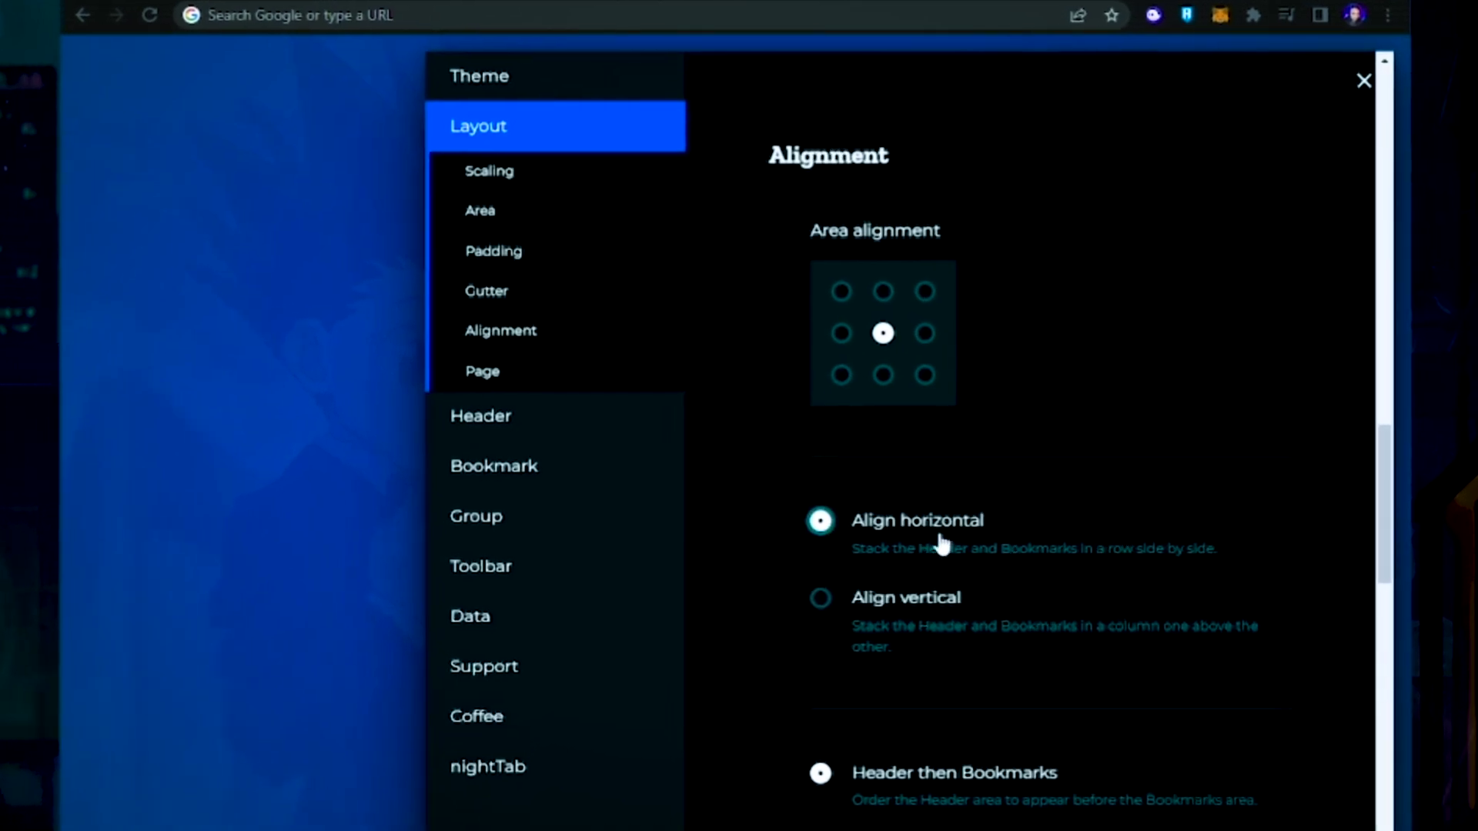
{"action": "scroll", "coordinate": [940, 543], "scroll_direction": "down", "scroll_amount": 4}
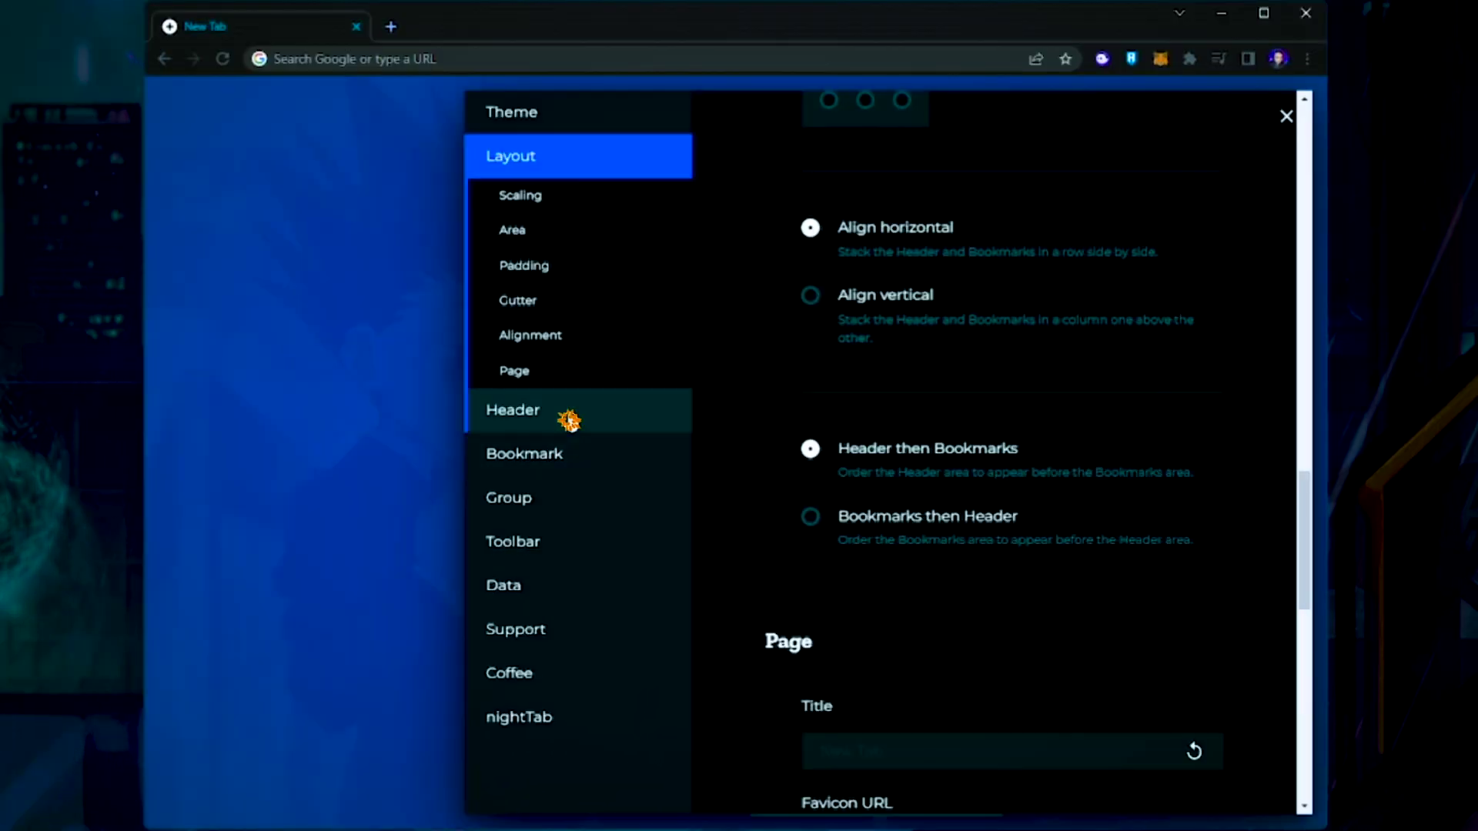
{"action": "left_click", "coordinate": [569, 420]}
{"action": "scroll", "coordinate": [836, 325], "scroll_direction": "down", "scroll_amount": 5}
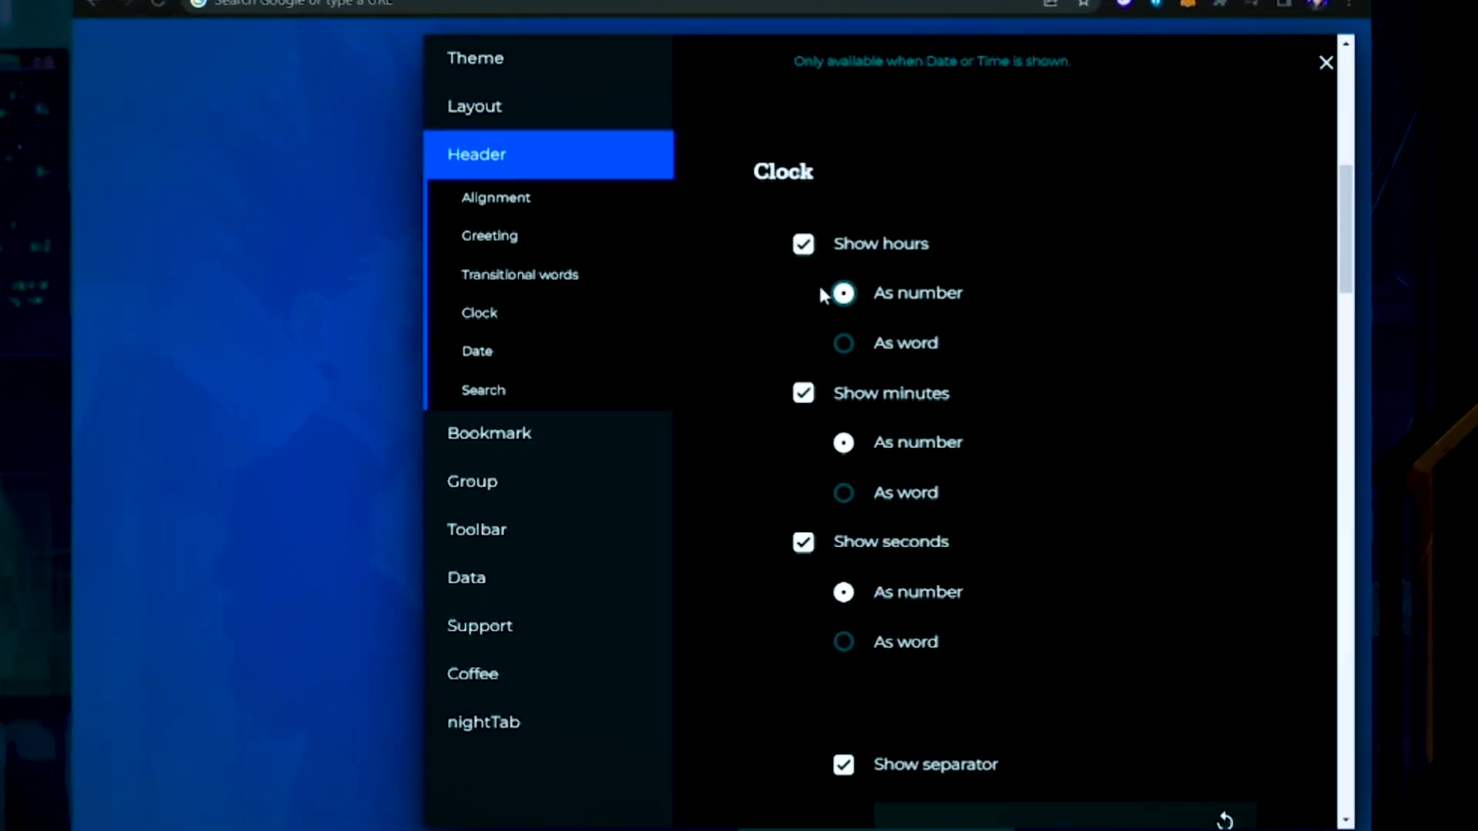
{"action": "scroll", "coordinate": [905, 136], "scroll_direction": "down", "scroll_amount": 10}
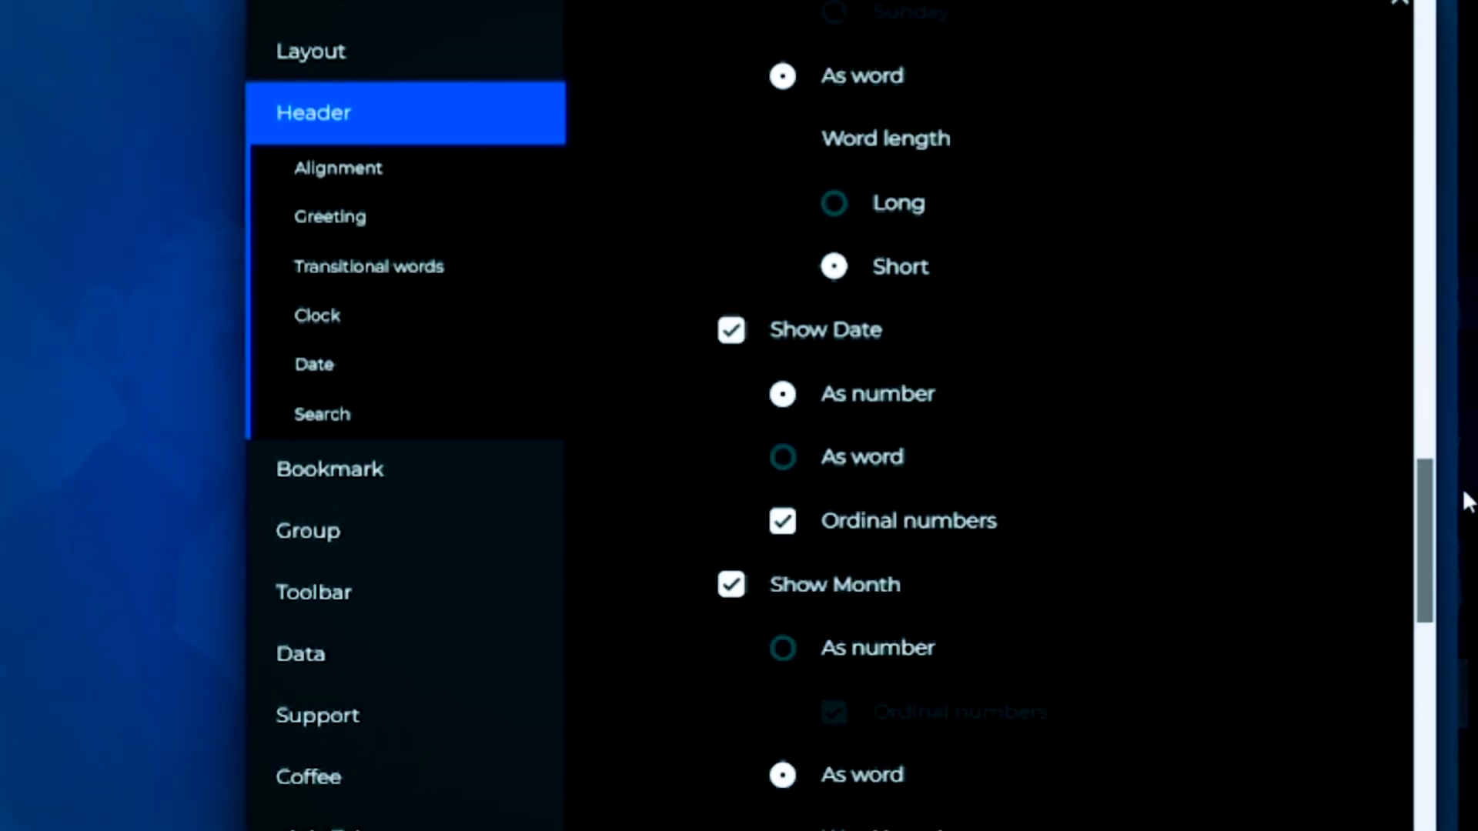
{"action": "scroll", "coordinate": [1466, 500], "scroll_direction": "down", "scroll_amount": 10}
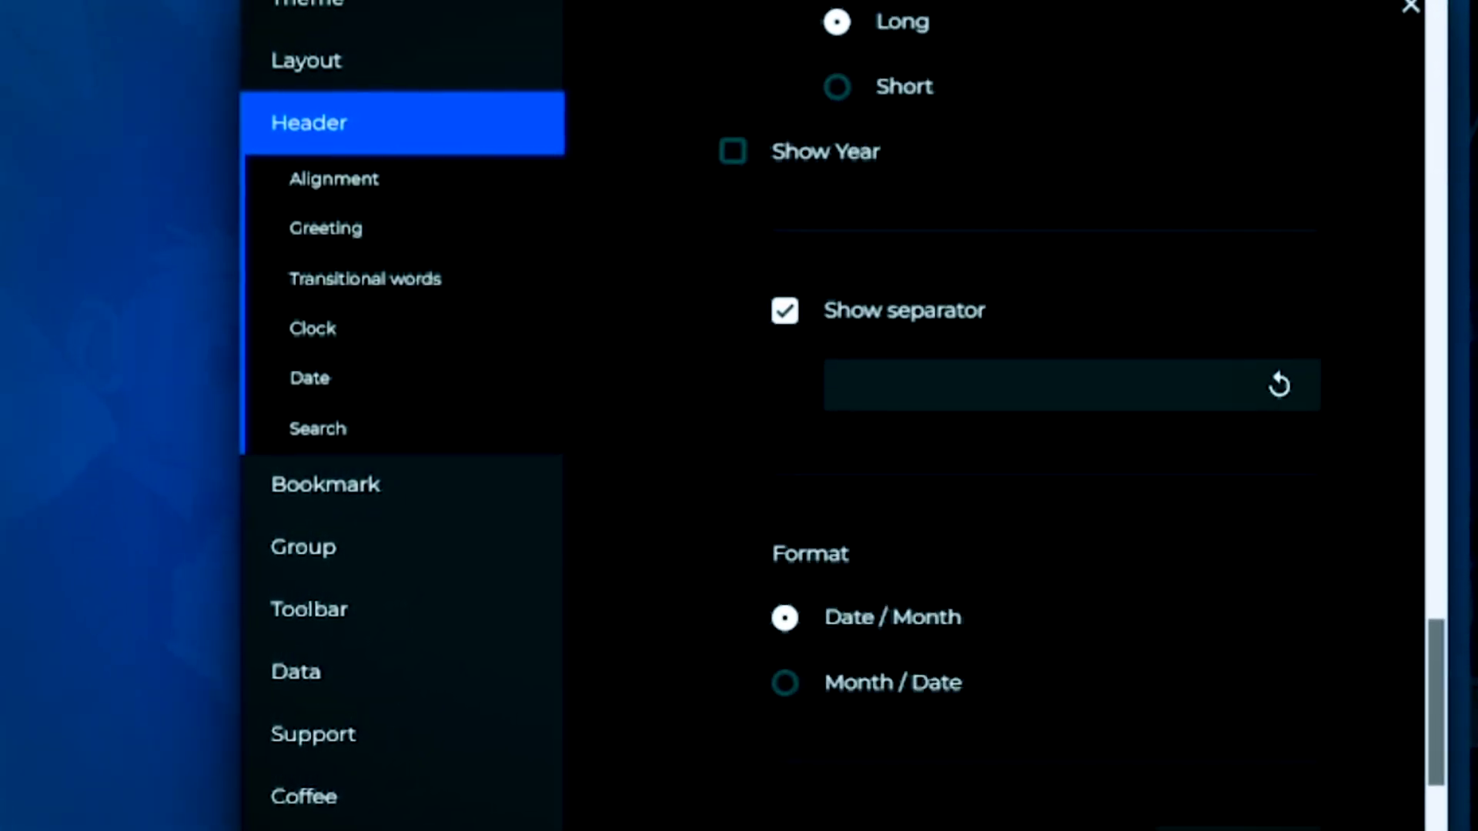
{"action": "scroll", "coordinate": [1001, 415], "scroll_direction": "down", "scroll_amount": 8}
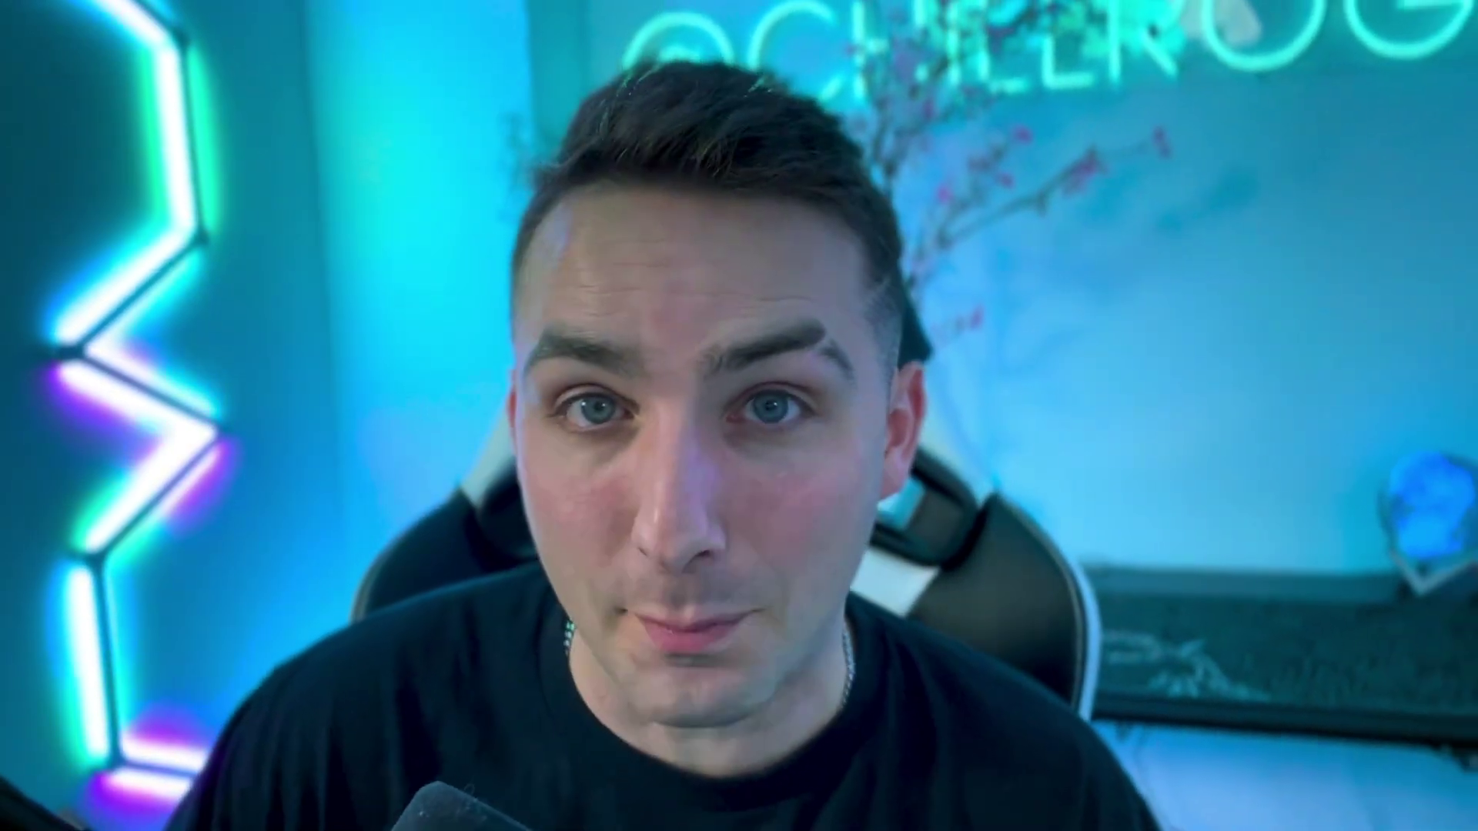
{"action": "left_click", "coordinate": [557, 458]}
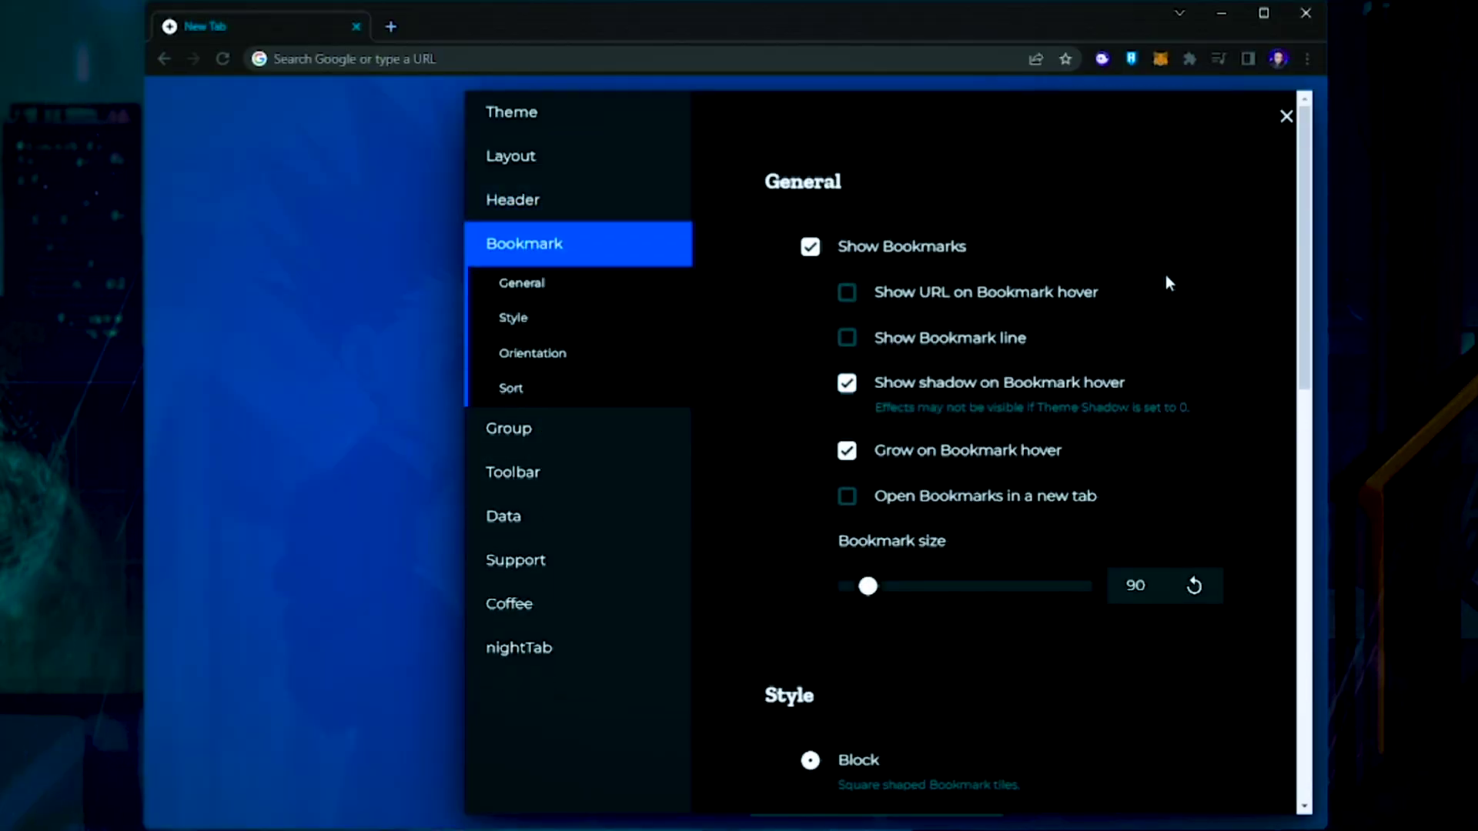
- Scroll through the Bookmark, Group and Toolbar settings, then close the panel and enable edit mode
{"action": "scroll", "coordinate": [1164, 283], "scroll_direction": "down", "scroll_amount": 15}
{"action": "scroll", "coordinate": [1247, 363], "scroll_direction": "down", "scroll_amount": 10}
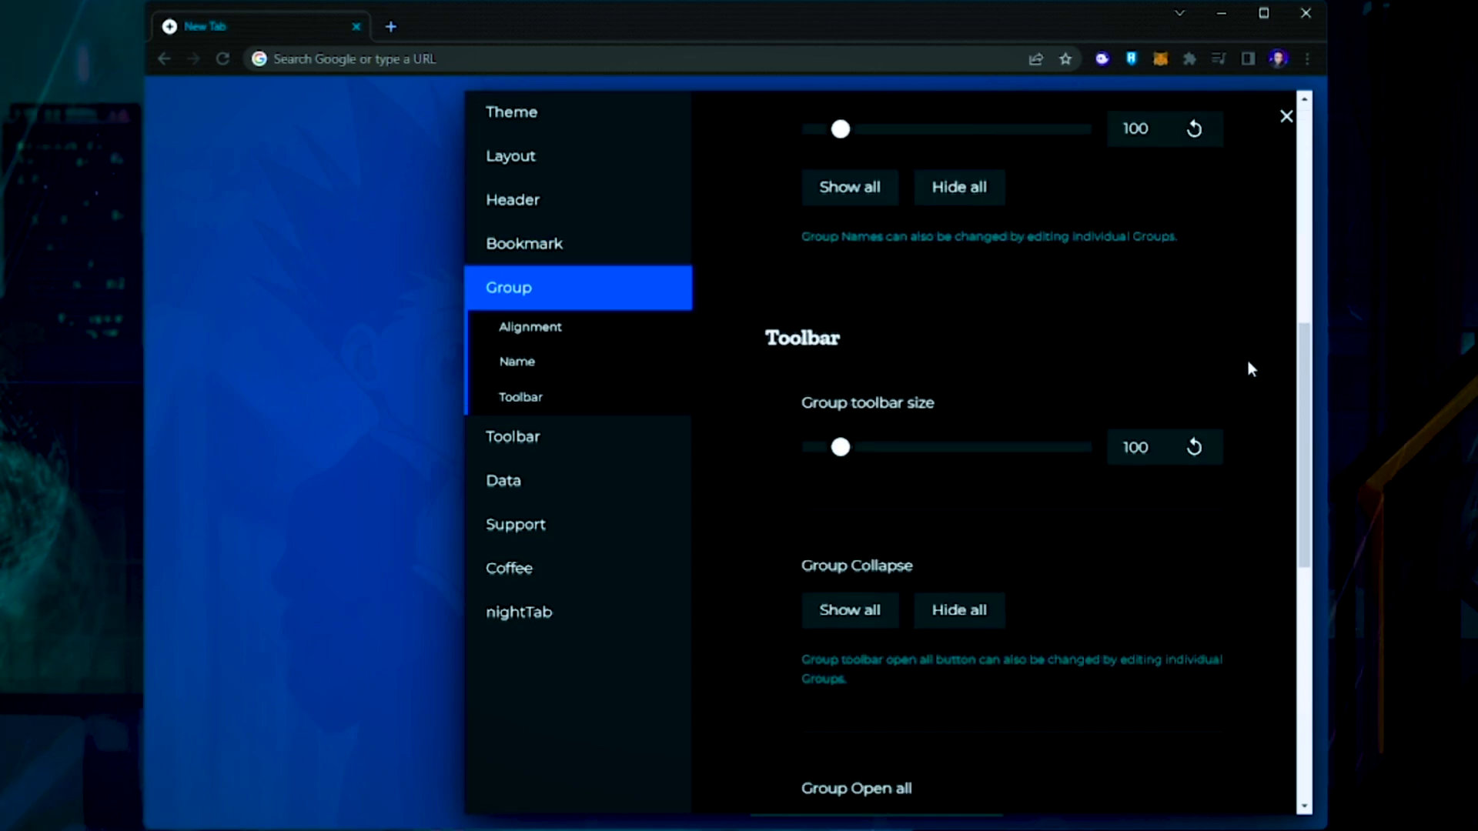
{"action": "scroll", "coordinate": [1269, 409], "scroll_direction": "down", "scroll_amount": 2}
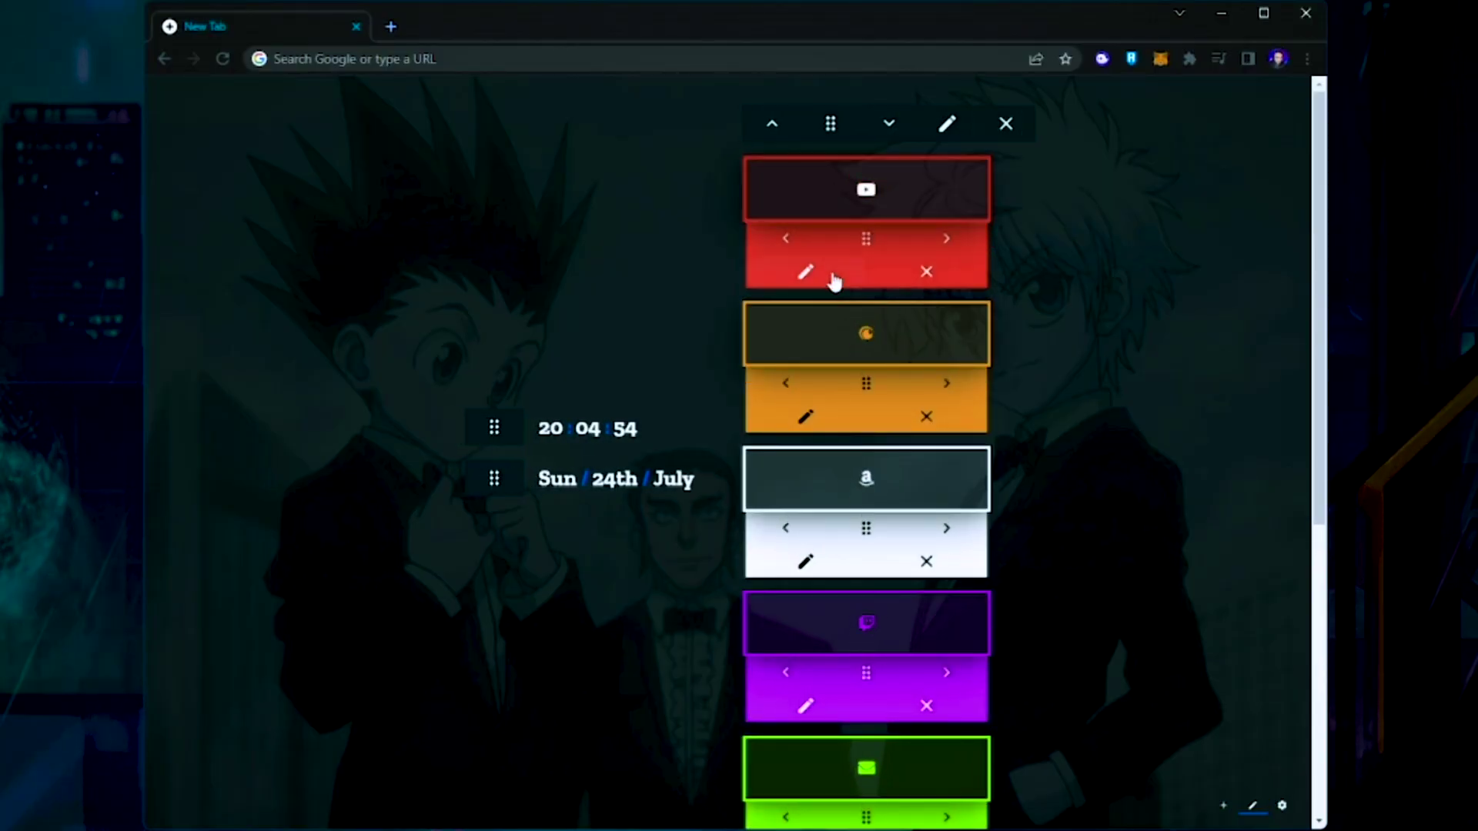
{"action": "left_click", "coordinate": [832, 275]}
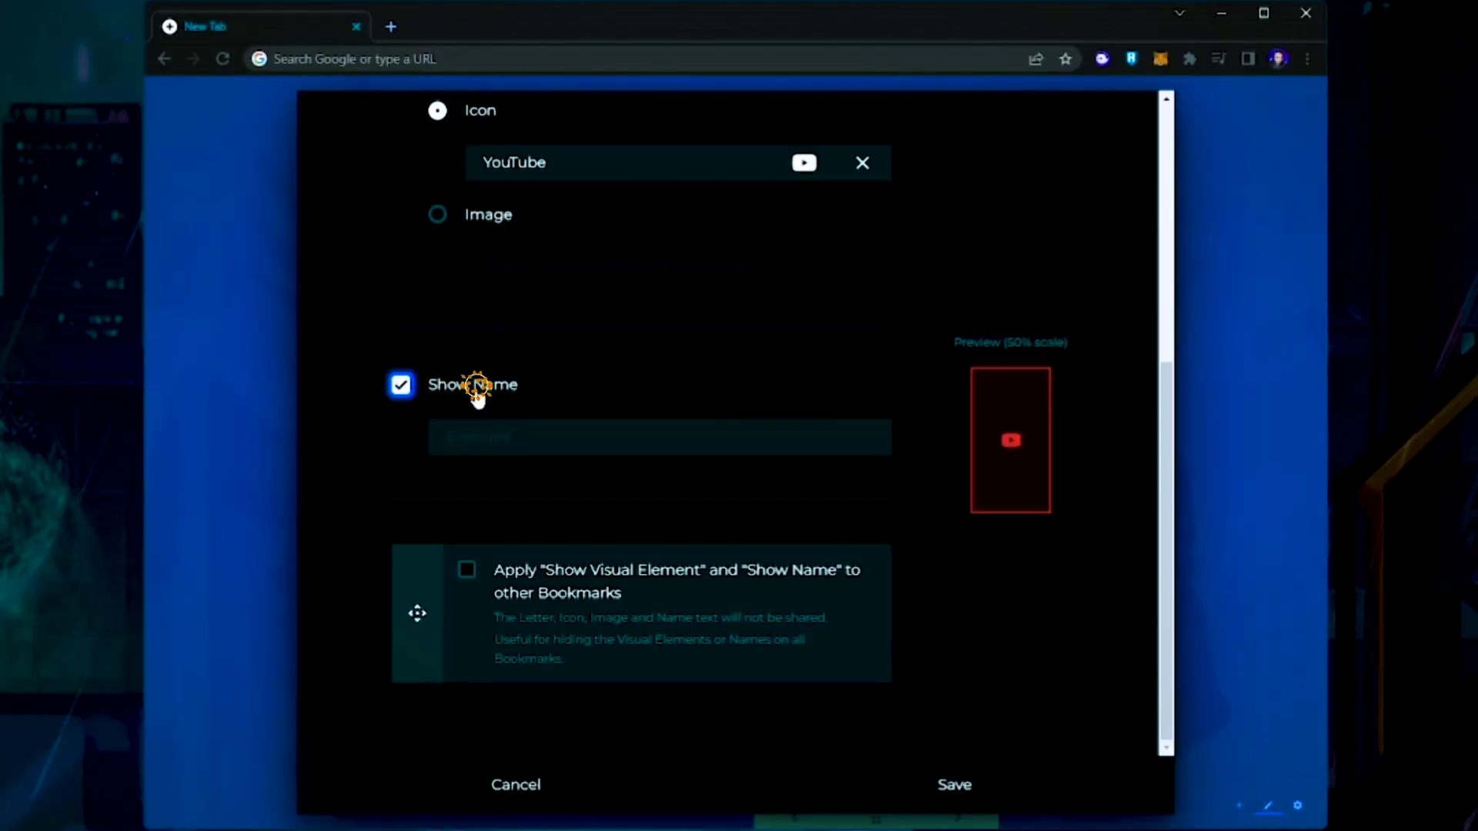
{"action": "scroll", "coordinate": [740, 391], "scroll_direction": "up", "scroll_amount": 6}
{"action": "left_click", "coordinate": [575, 244]}
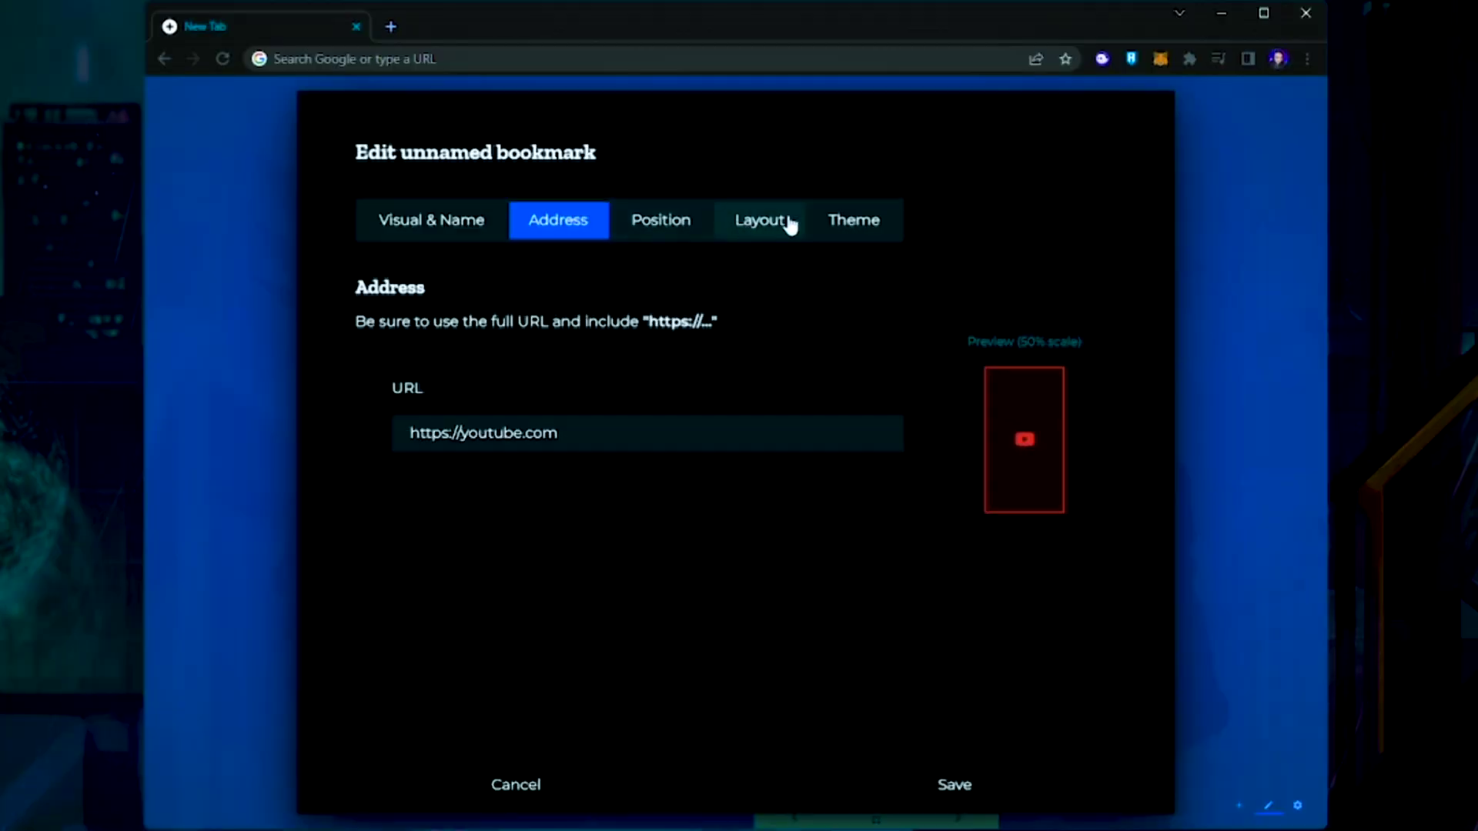
{"action": "left_click", "coordinate": [852, 220]}
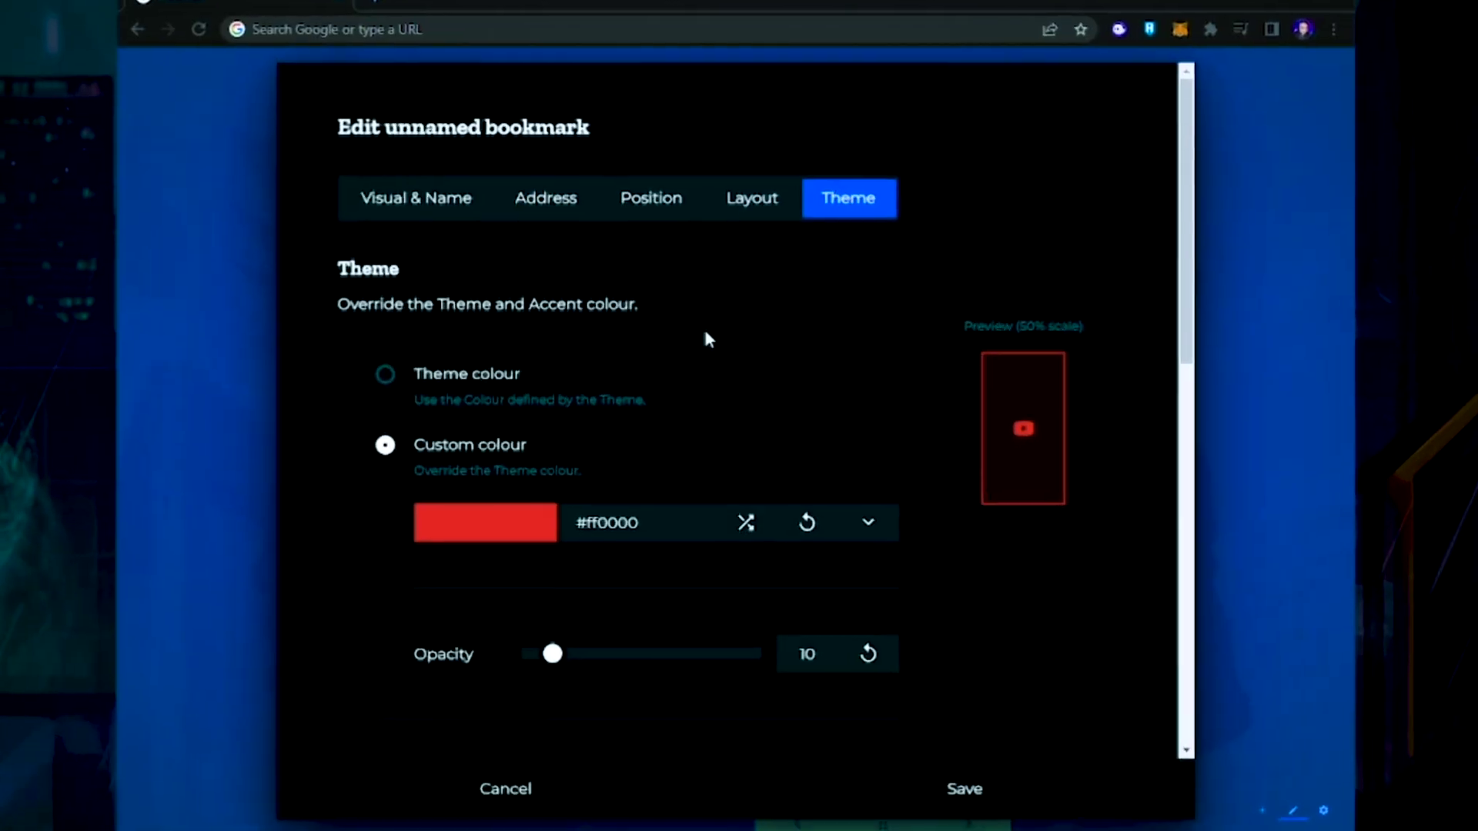
{"action": "scroll", "coordinate": [633, 348], "scroll_direction": "down", "scroll_amount": 5}
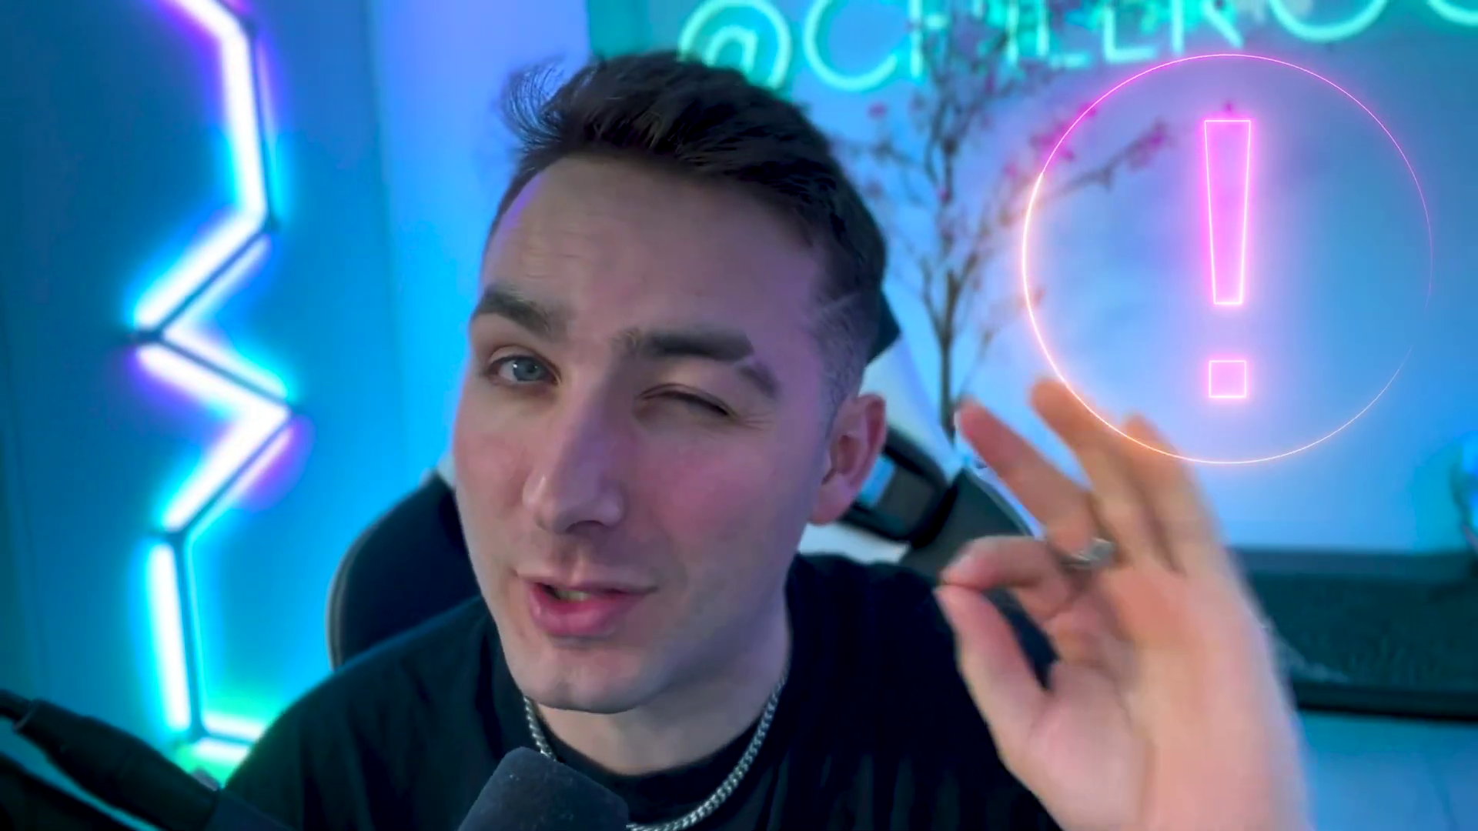
{"action": "left_click", "coordinate": [803, 311]}
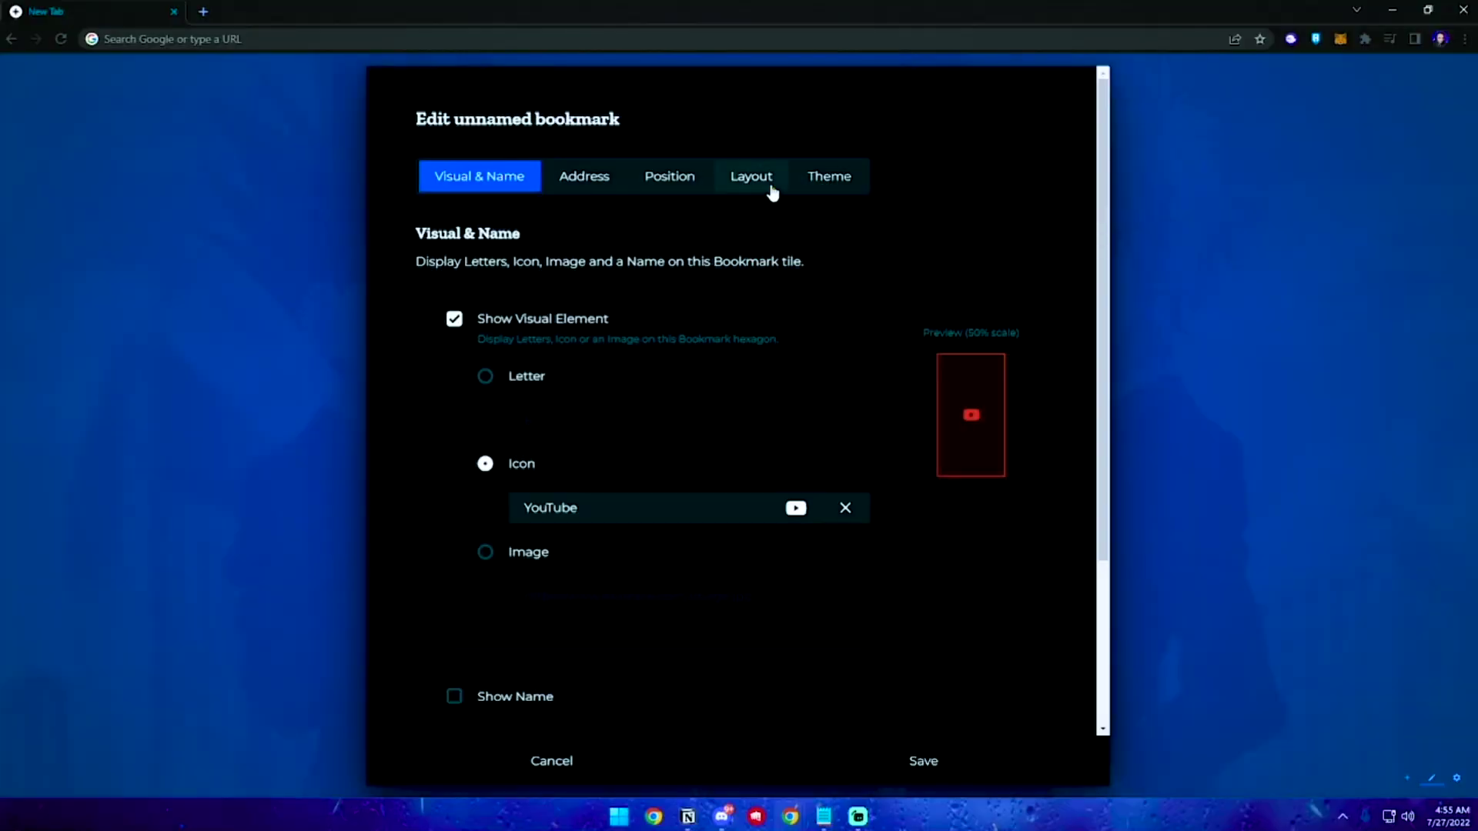